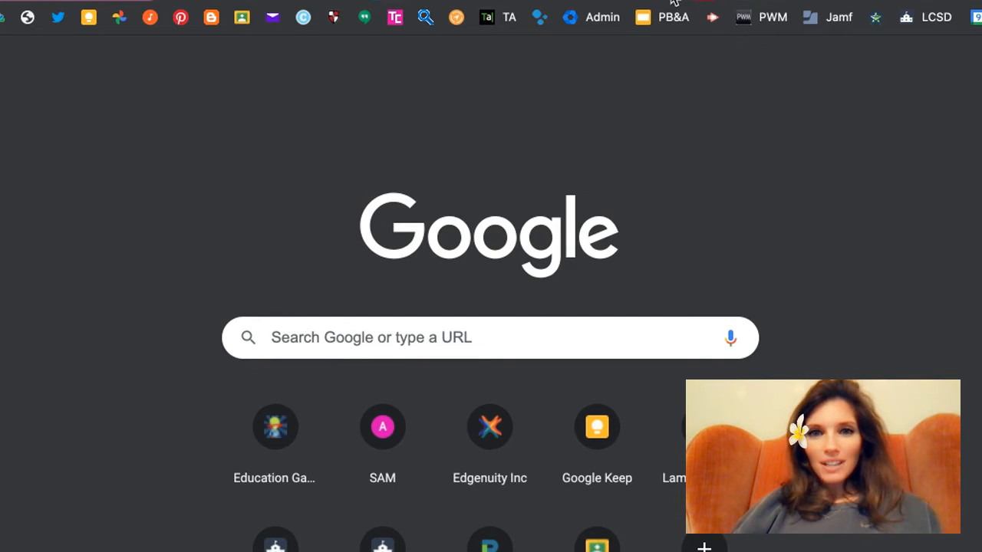
# - Open the Screencastify recorder and examine the Browser Tab, Desktop and Webcam Only modes, including the extra options and countdown choices
pyautogui.click(673, 2)
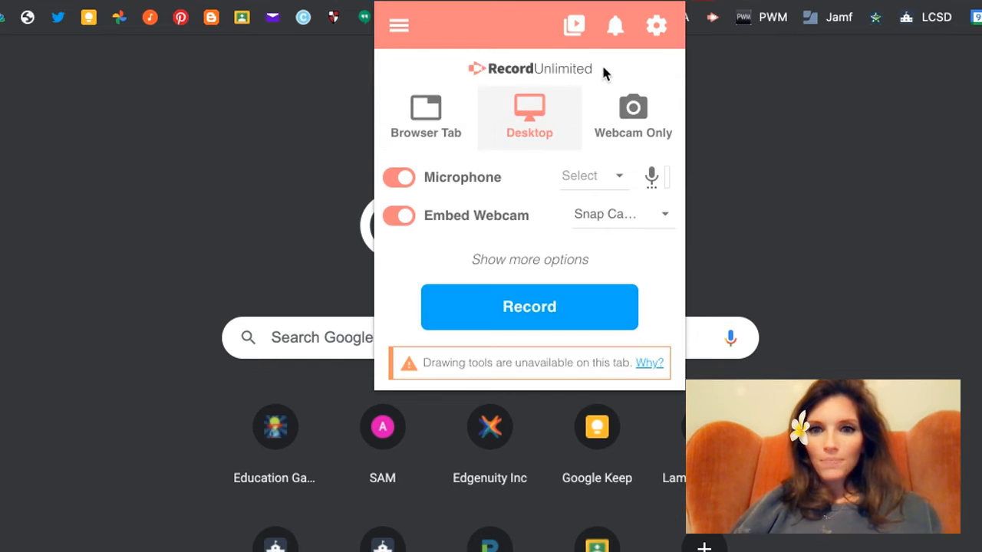
pyautogui.click(426, 112)
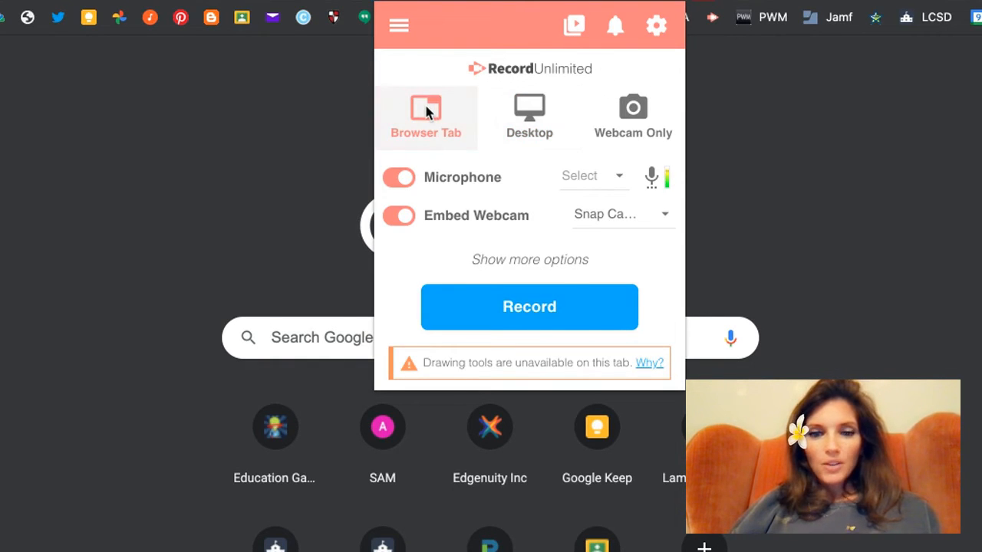
pyautogui.click(531, 117)
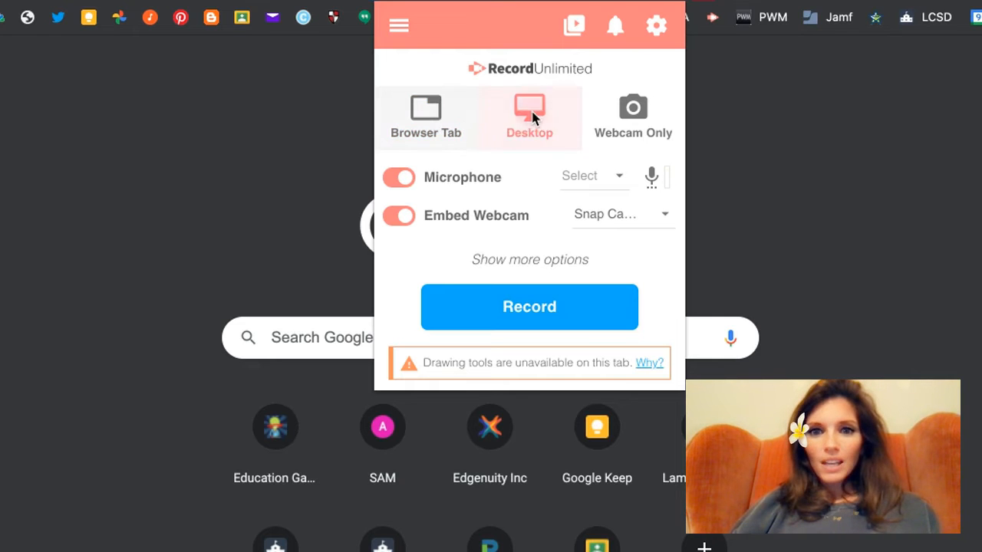
pyautogui.click(633, 119)
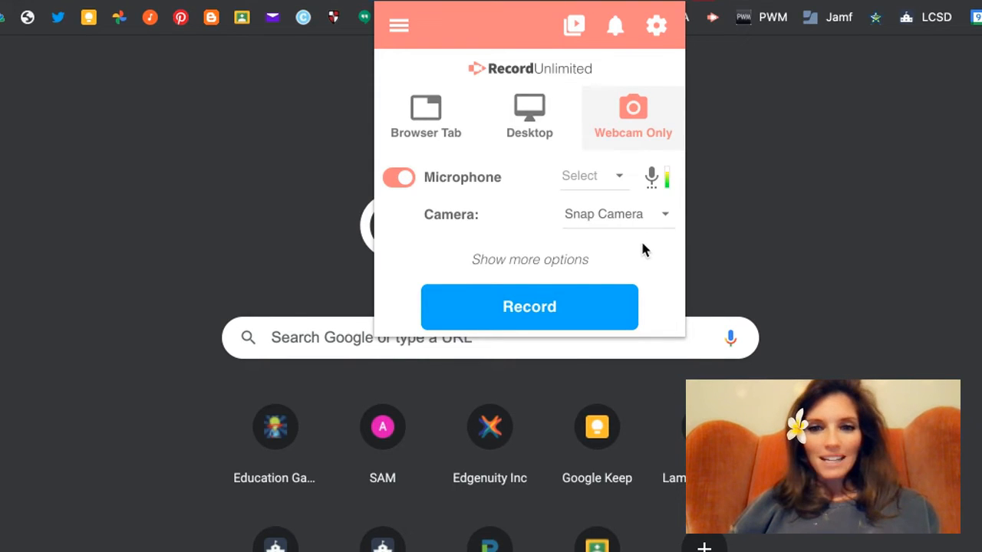
pyautogui.click(554, 265)
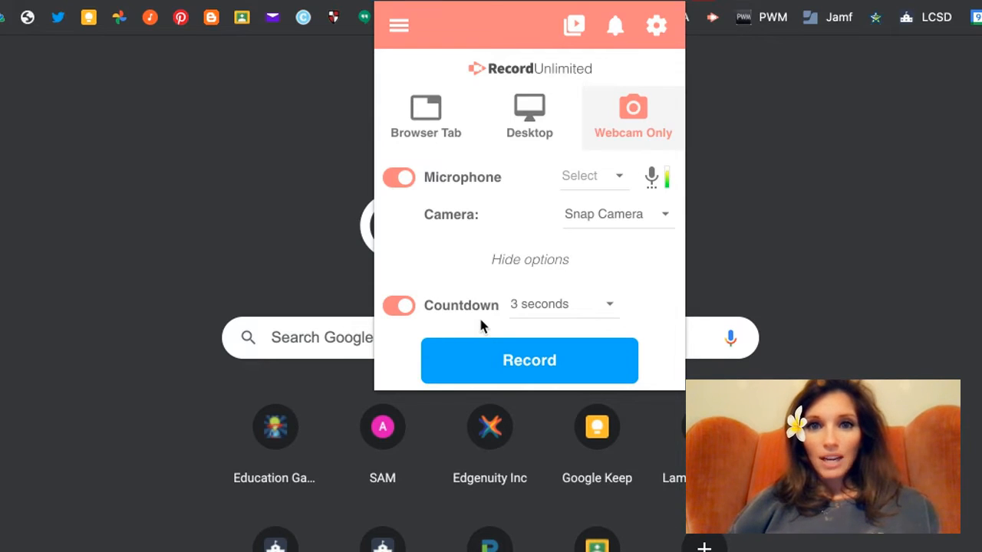
pyautogui.click(564, 305)
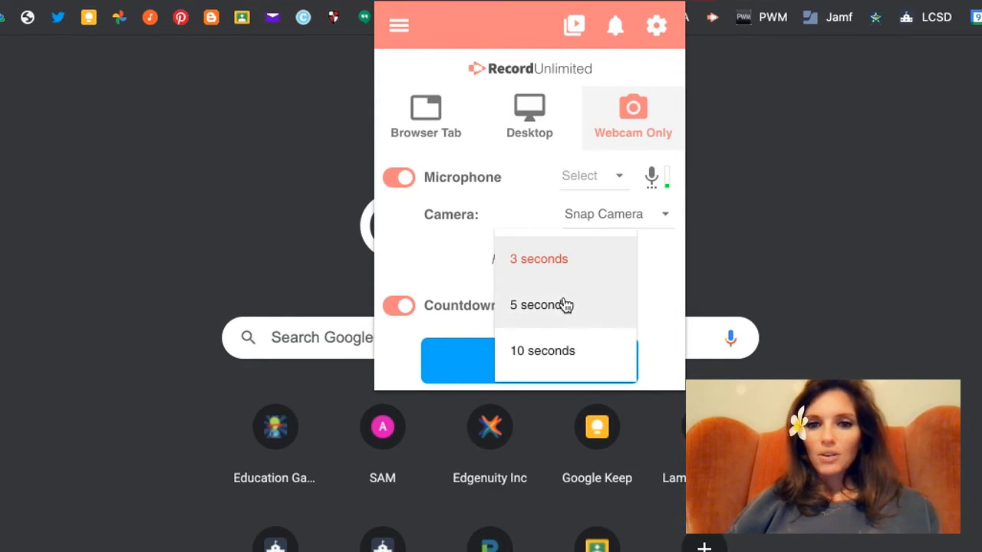
pyautogui.click(660, 297)
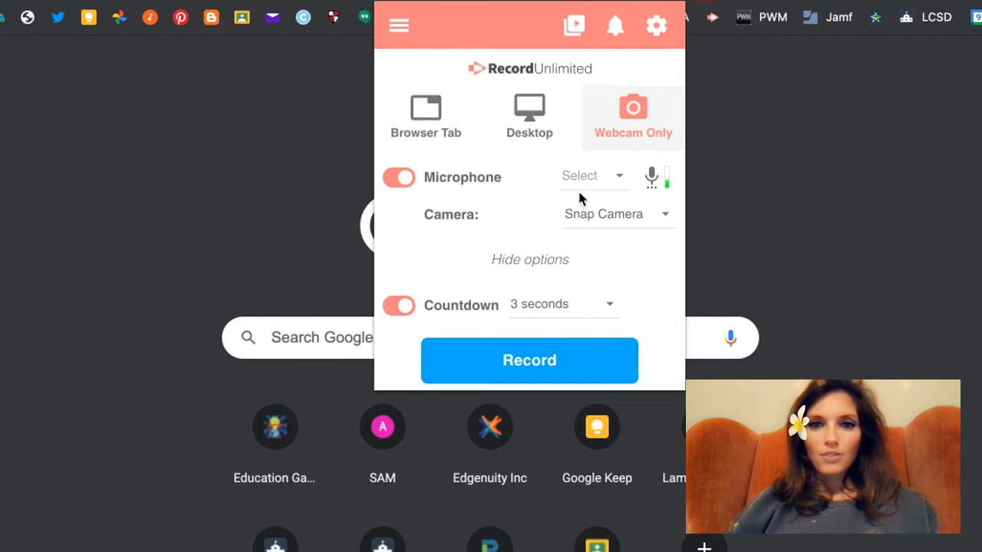
# - Switch to Desktop recording and toggle the embedded webcam off and back on
pyautogui.click(539, 129)
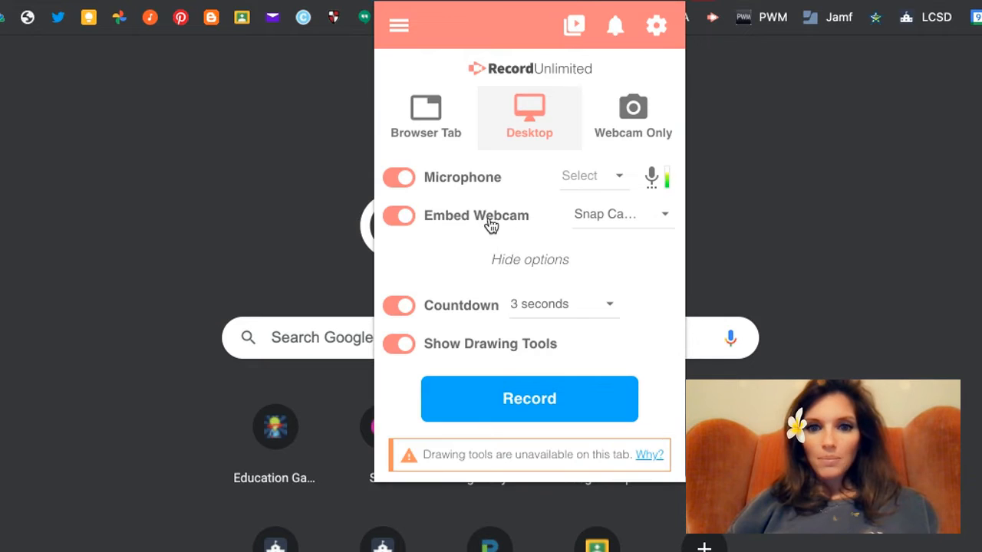
pyautogui.click(405, 214)
pyautogui.click(391, 215)
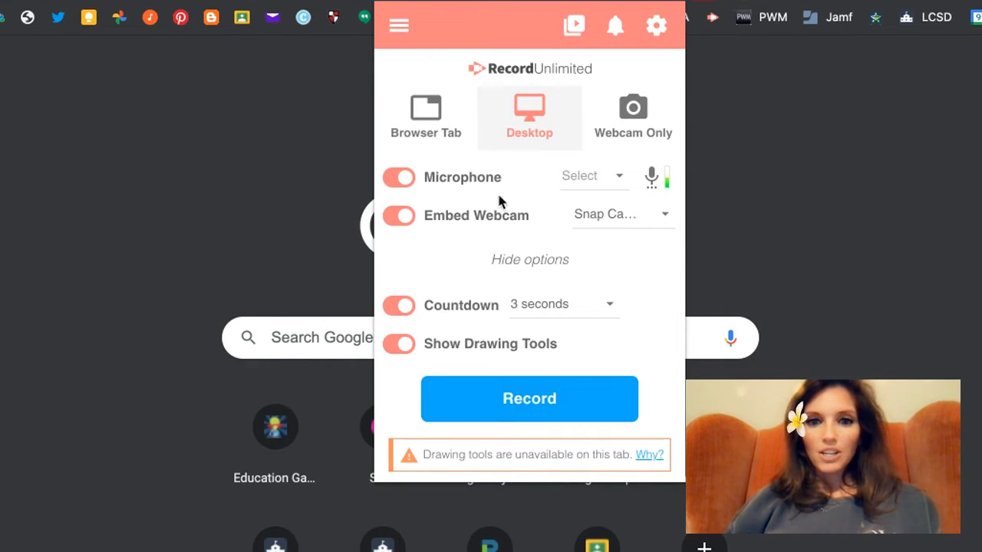
# - Switch to Browser Tab recording with tab audio enabled, and view the entries of the recorder's main menu
pyautogui.click(414, 106)
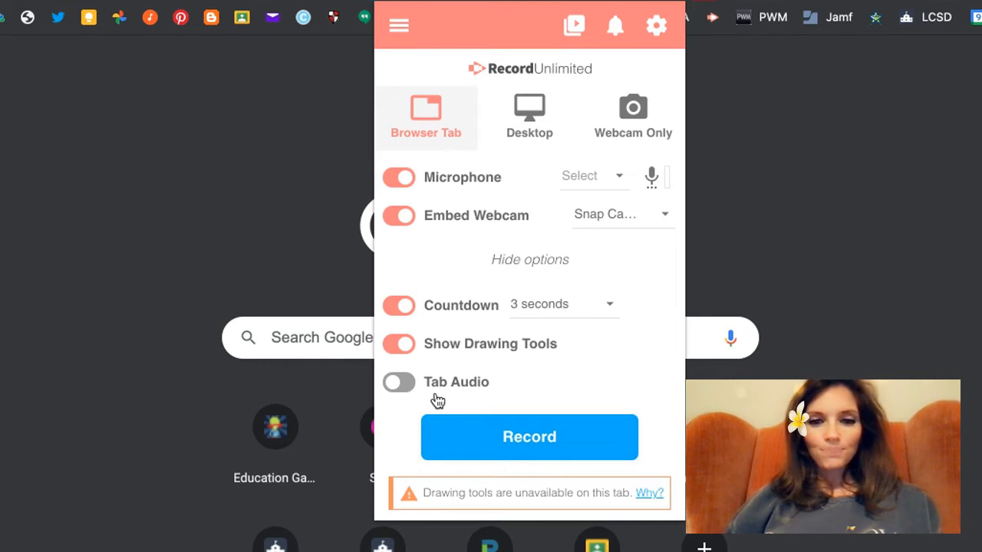
pyautogui.click(391, 384)
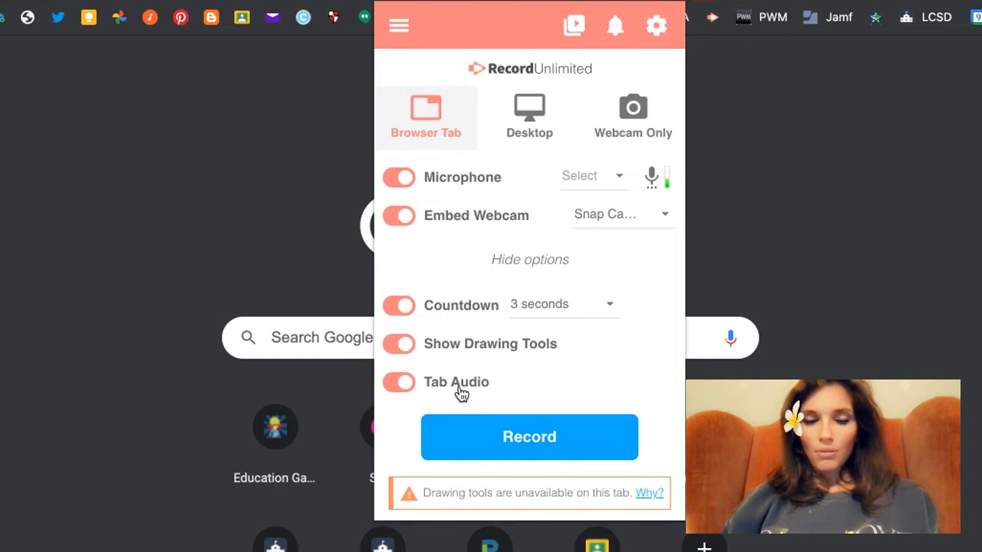
pyautogui.click(398, 28)
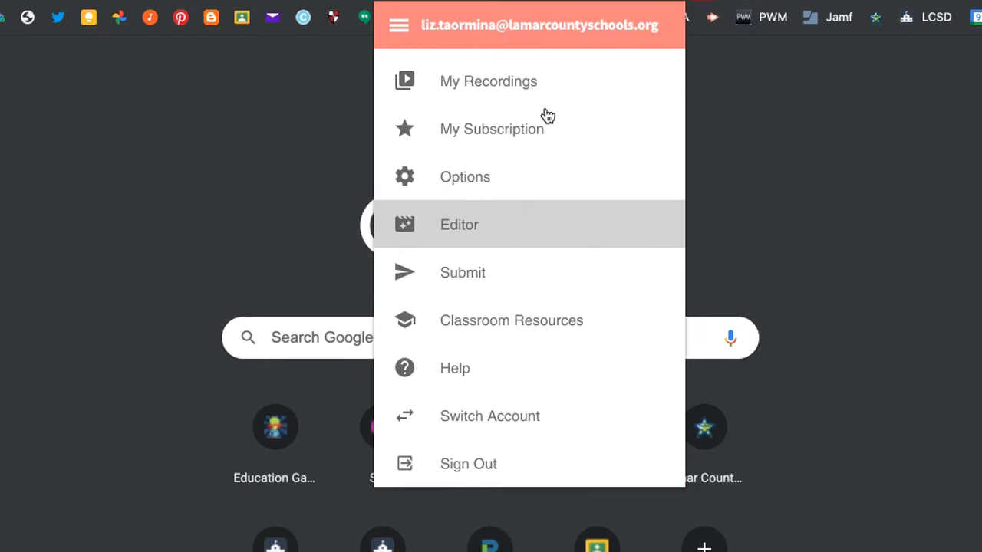
pyautogui.click(747, 84)
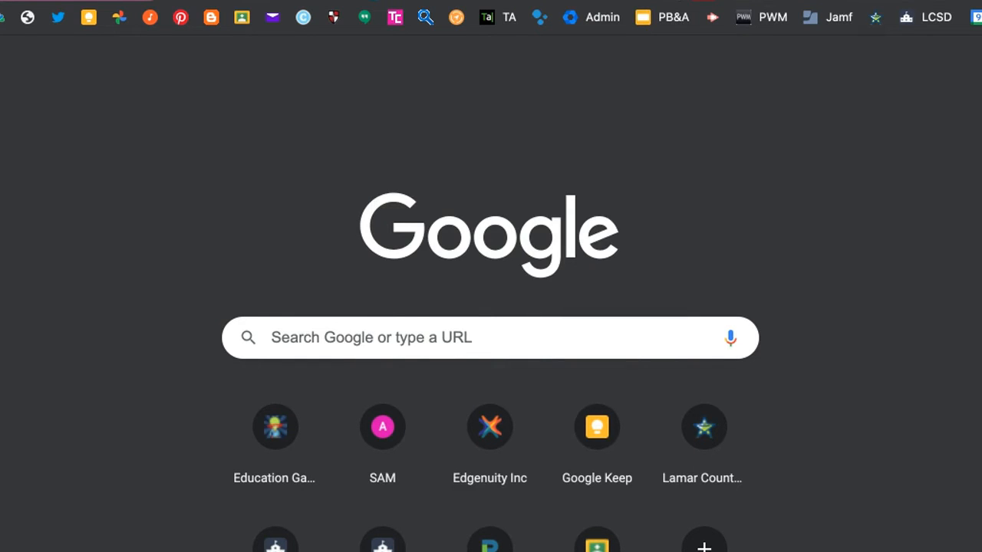
# - Start a Desktop recording that shares the entire screen, and hide the screen-sharing notice
pyautogui.click(675, 1)
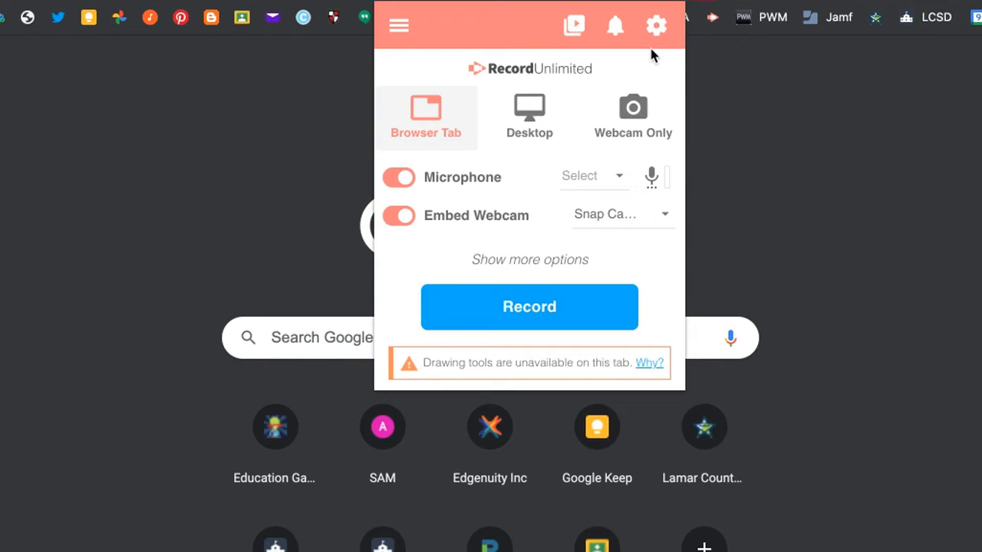
pyautogui.click(531, 115)
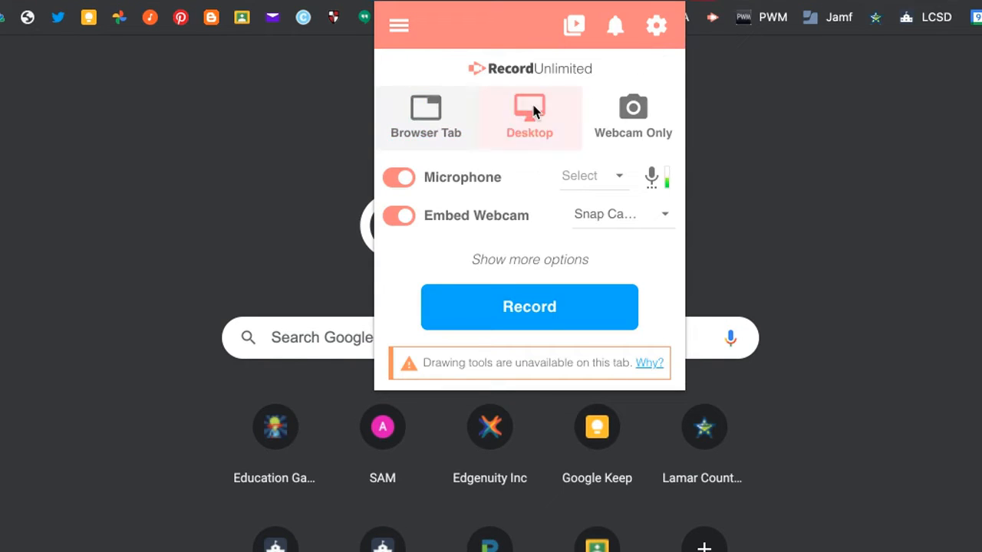
pyautogui.click(523, 264)
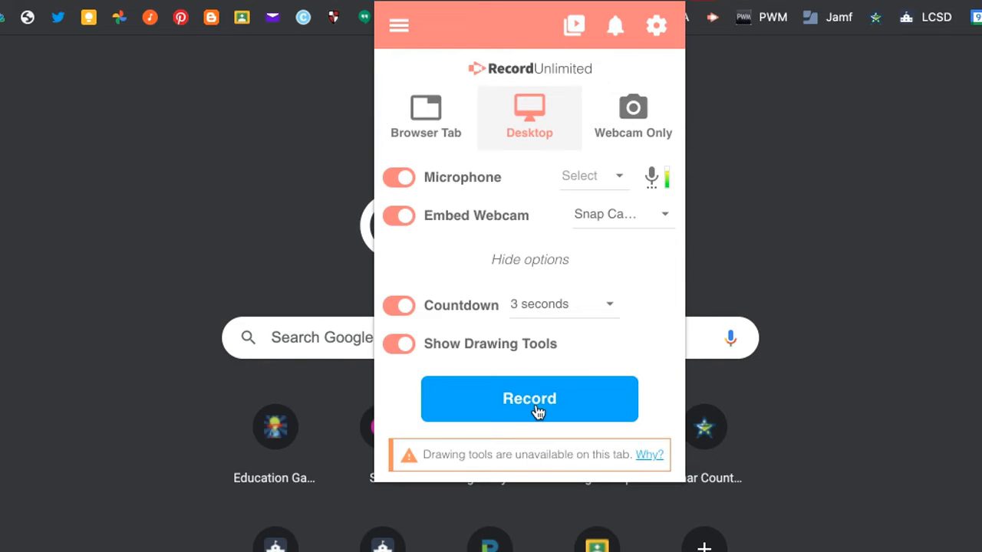
pyautogui.click(537, 413)
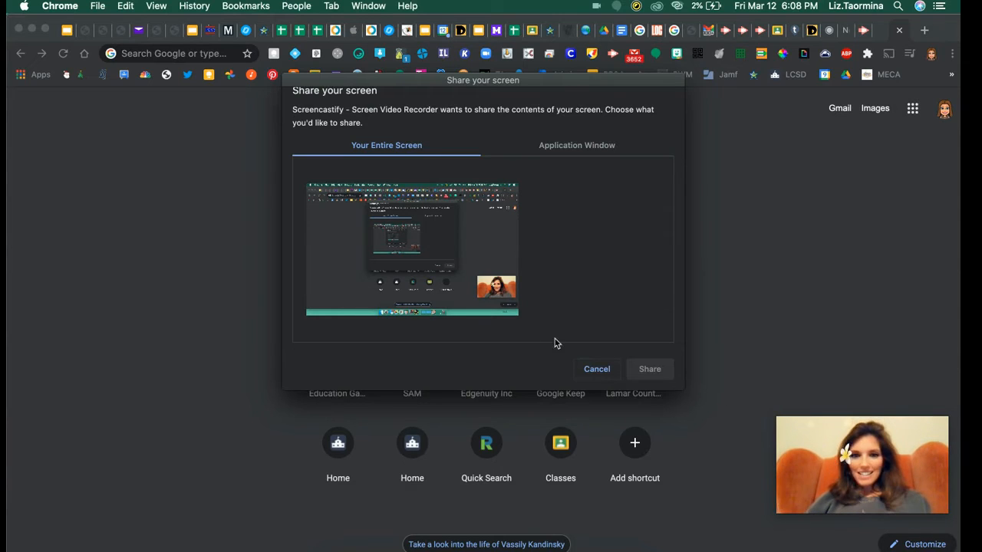
pyautogui.click(486, 299)
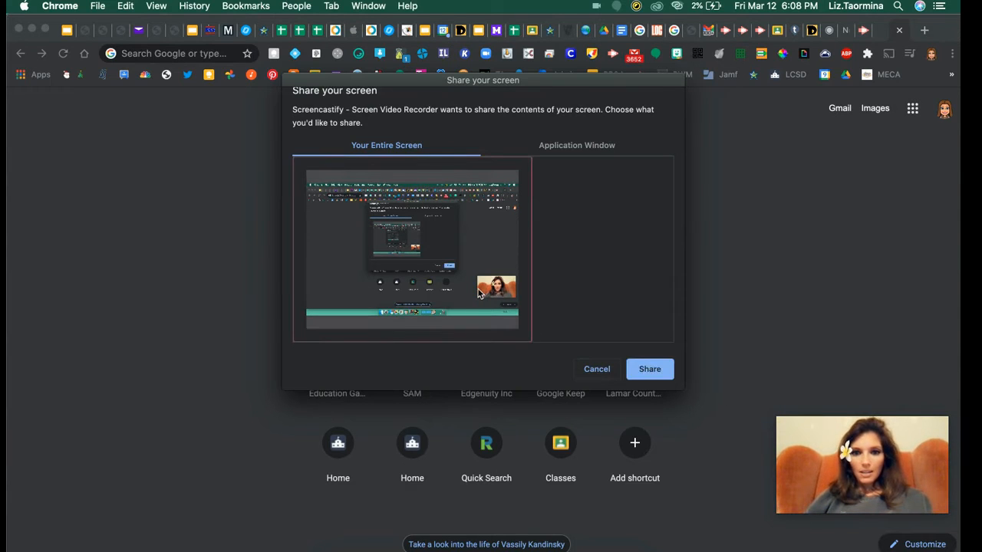
pyautogui.click(647, 369)
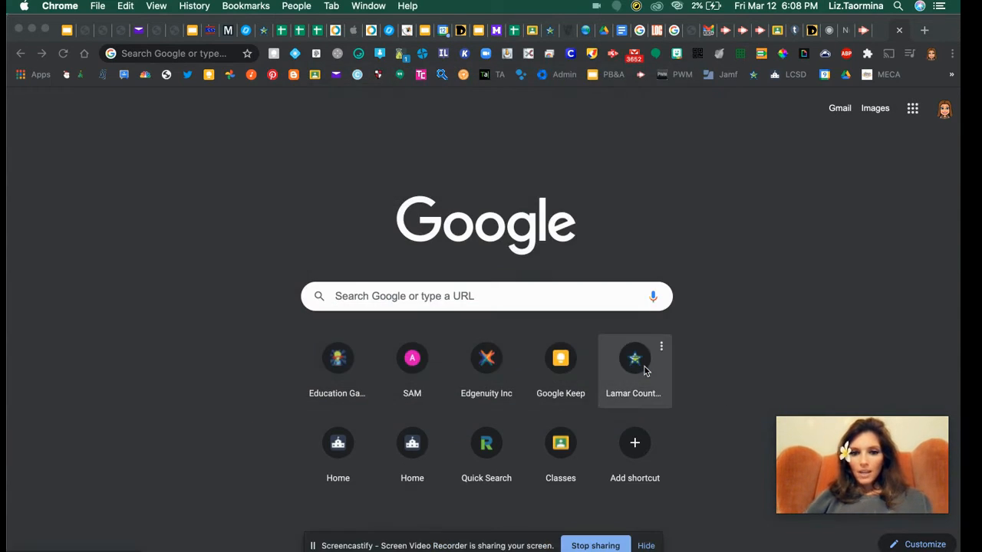
pyautogui.click(646, 546)
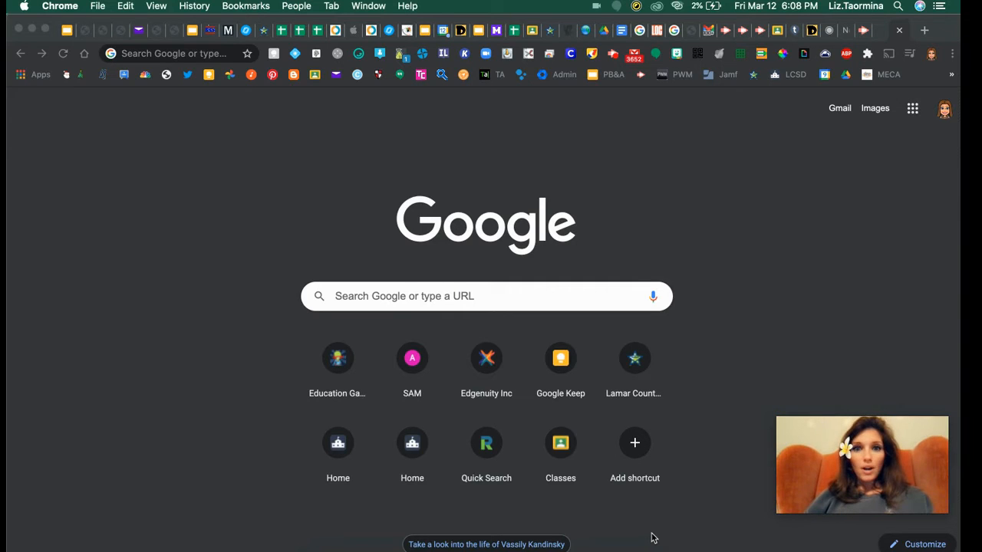
# - Stop the desktop recording from the recorder's controls and open the Test recording in the video editor
pyautogui.click(613, 55)
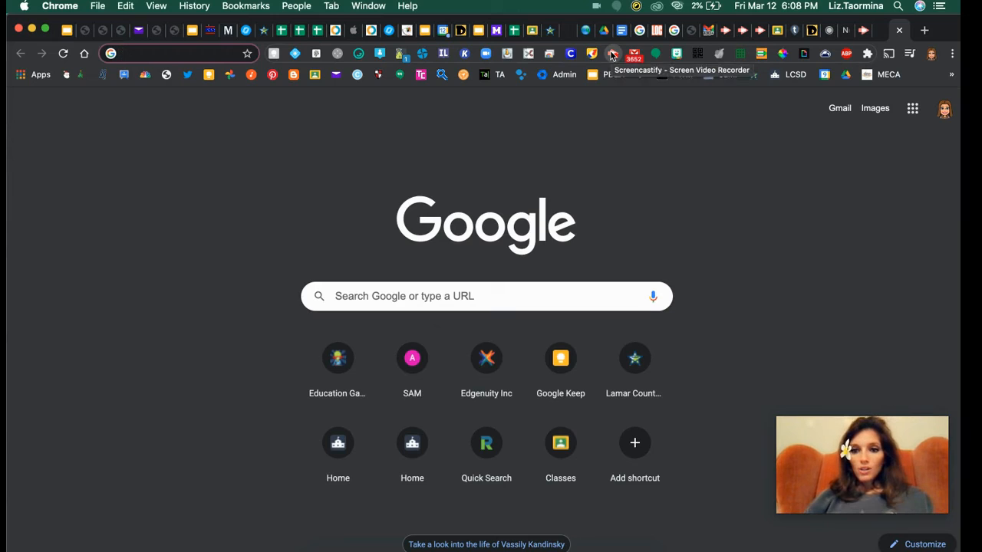
pyautogui.click(612, 55)
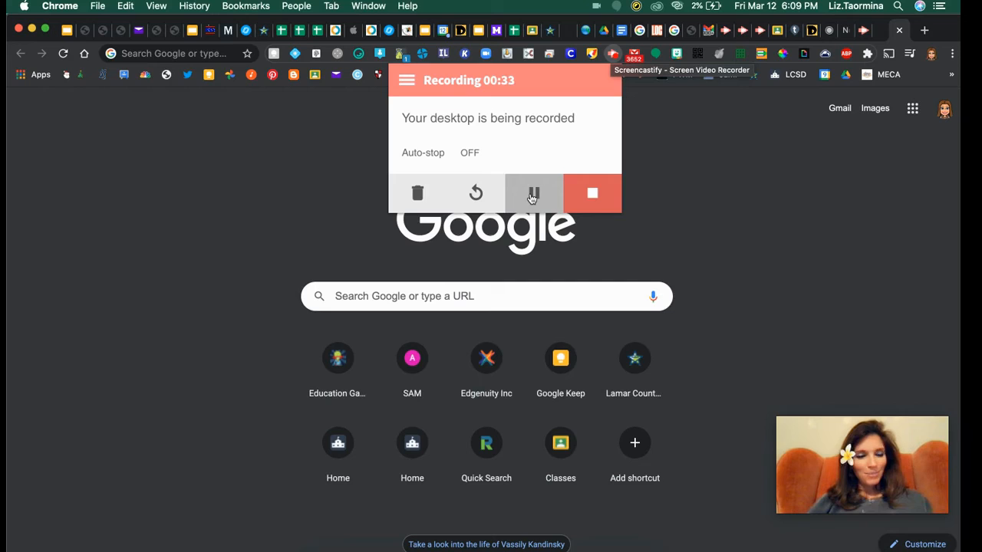
pyautogui.click(618, 194)
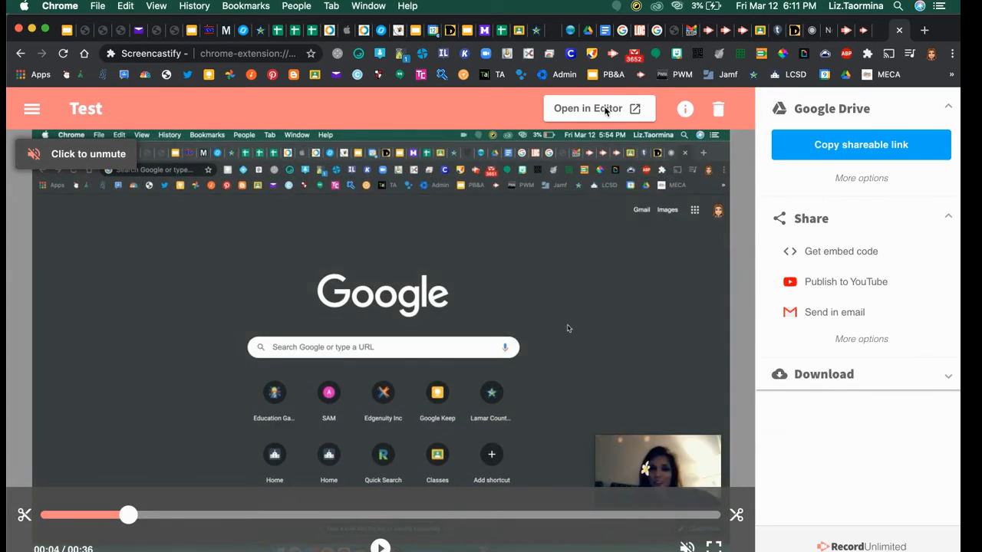
pyautogui.click(606, 111)
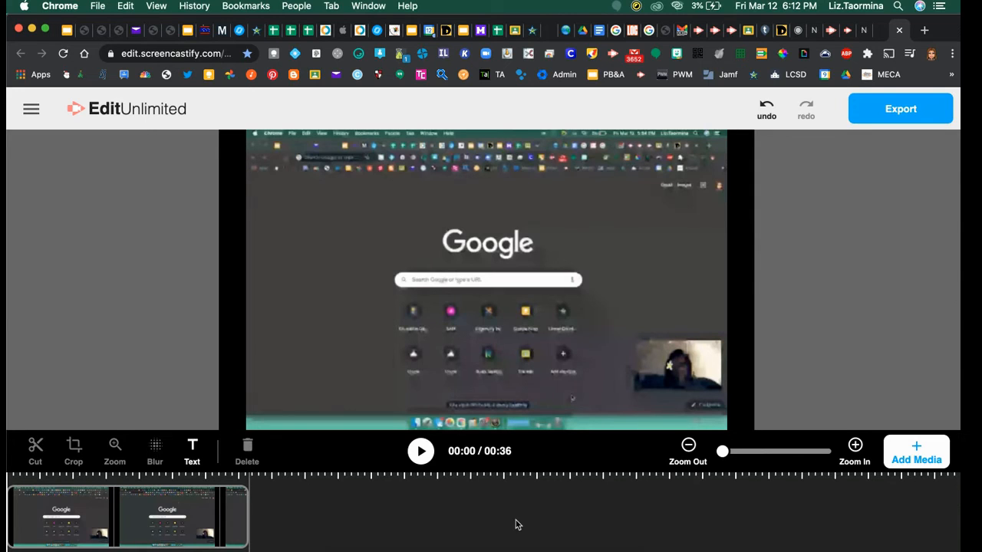
# - Trim the end of the clip until the video is about 21 seconds long, playing back the new ending
pyautogui.click(243, 519)
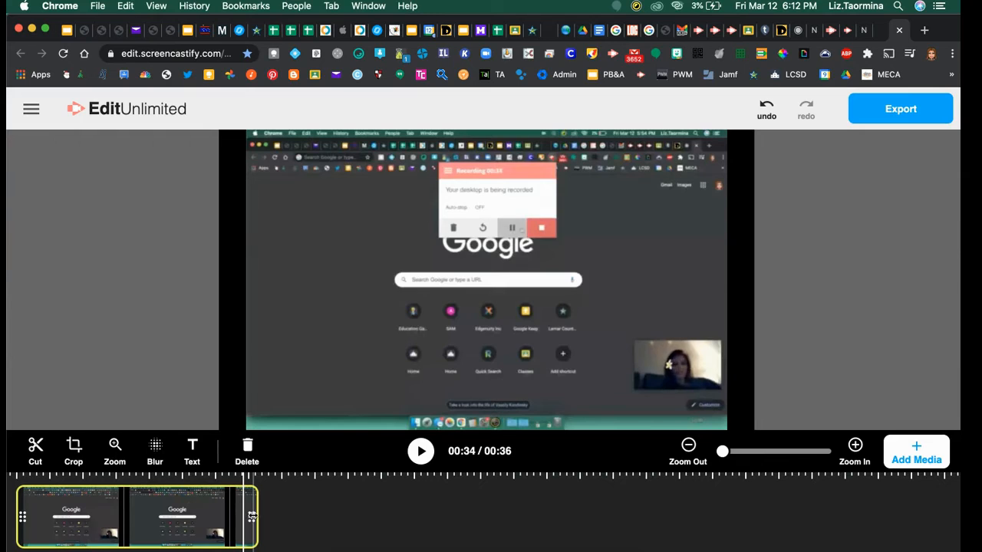
pyautogui.moveTo(252, 518); pyautogui.dragTo(209, 520)
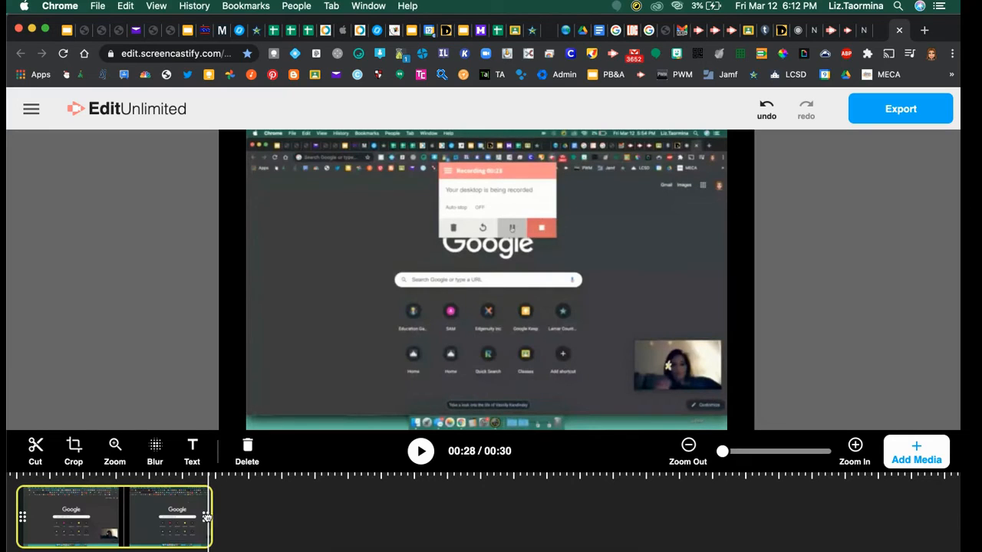
pyautogui.moveTo(207, 519); pyautogui.dragTo(171, 519)
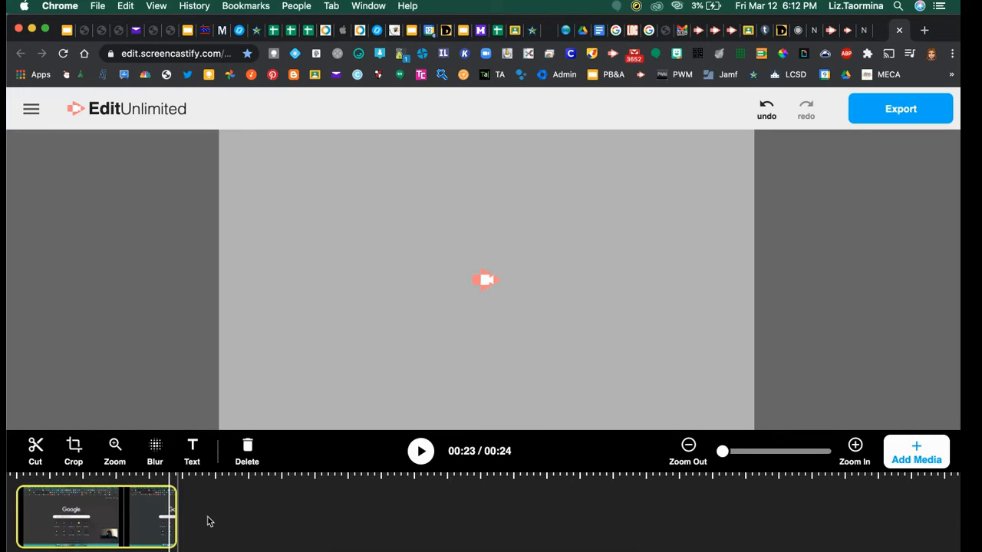
pyautogui.click(156, 520)
pyautogui.press('space')
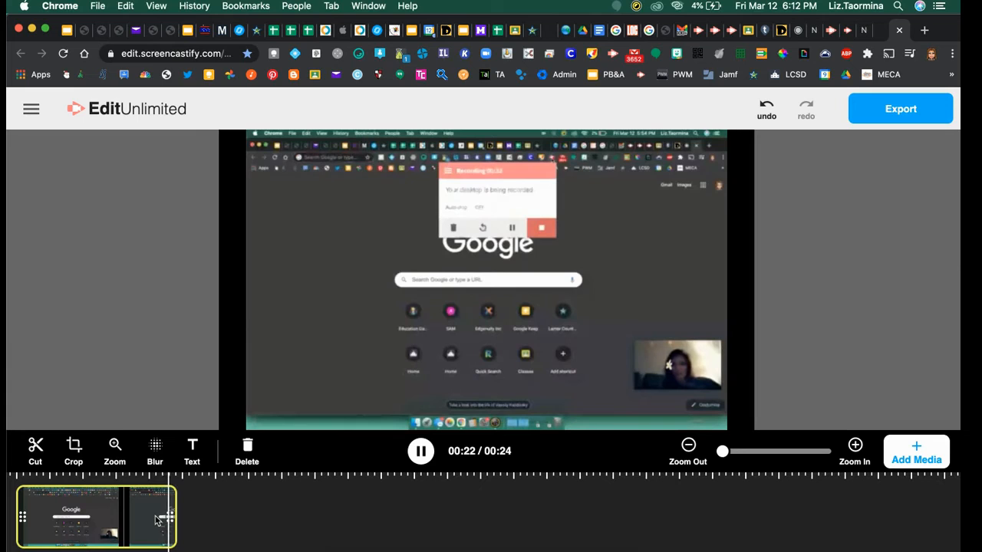
pyautogui.moveTo(170, 517); pyautogui.dragTo(152, 519)
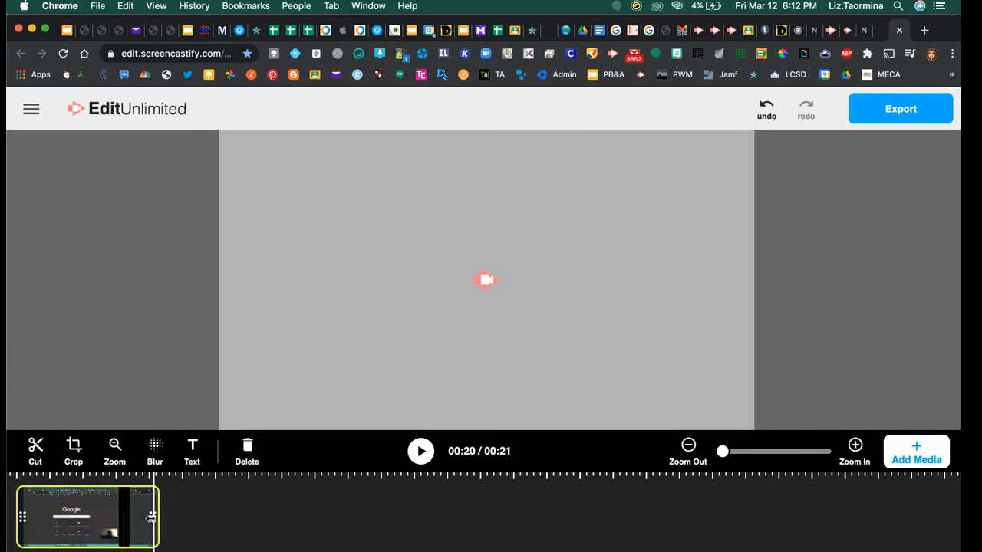
pyautogui.click(142, 524)
pyautogui.press('space')
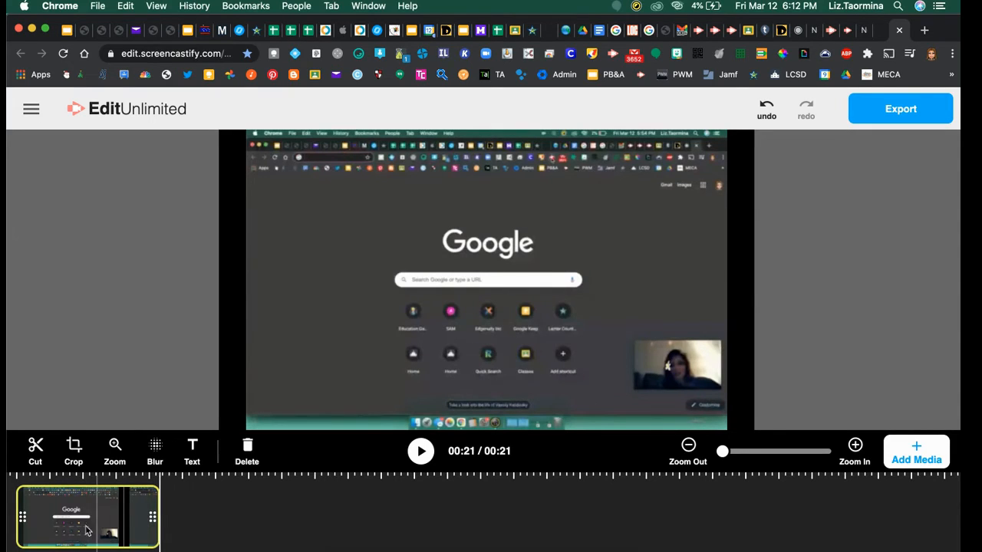
# - Find the cut point near the start of the clip, split it at 00:03 and play on from there
pyautogui.click(20, 515)
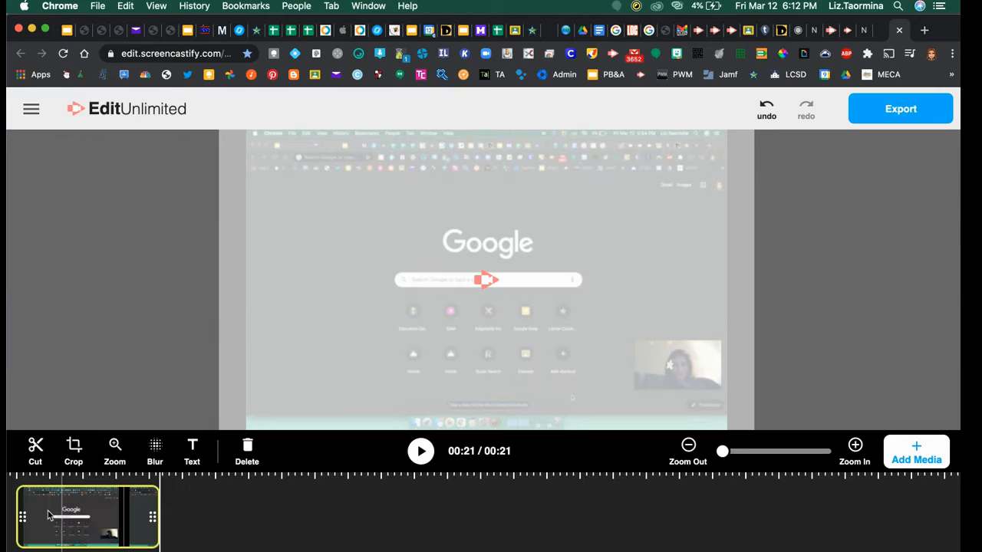
pyautogui.click(49, 516)
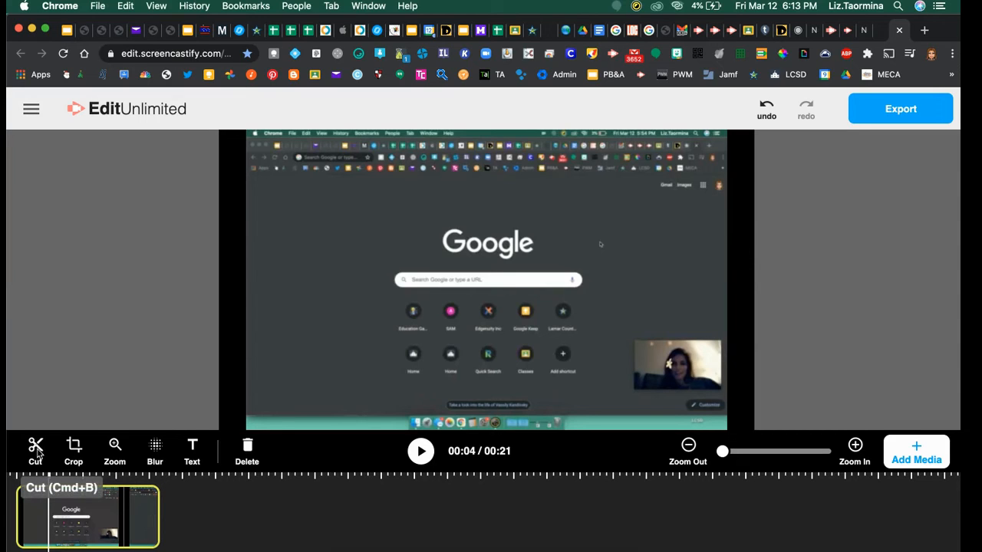
pyautogui.click(34, 522)
pyautogui.press('space')
pyautogui.press('space')
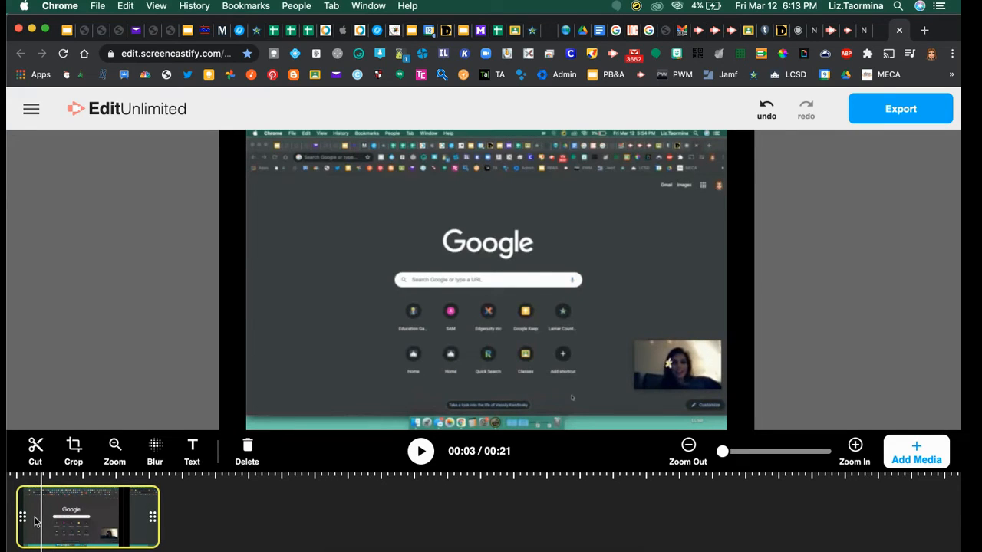
pyautogui.click(35, 446)
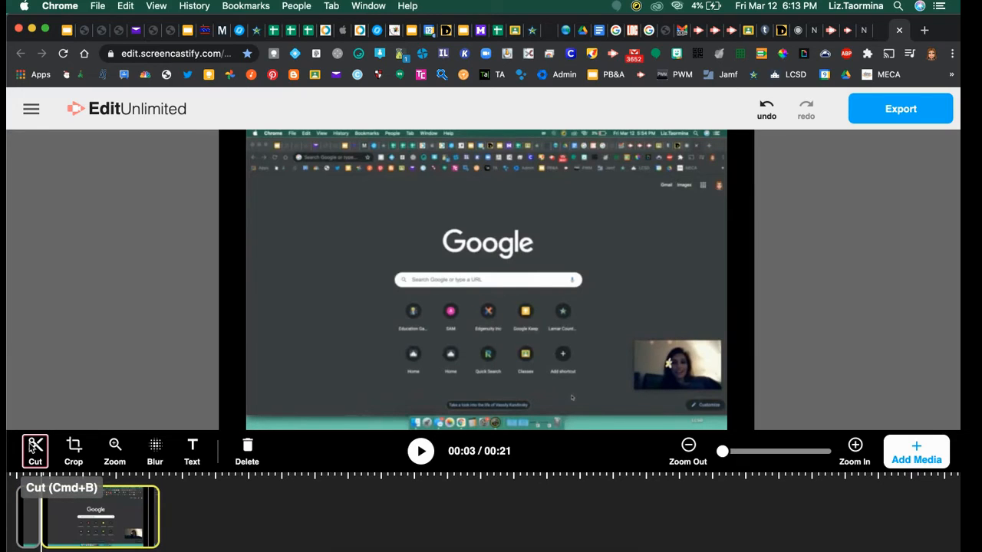
pyautogui.press('space')
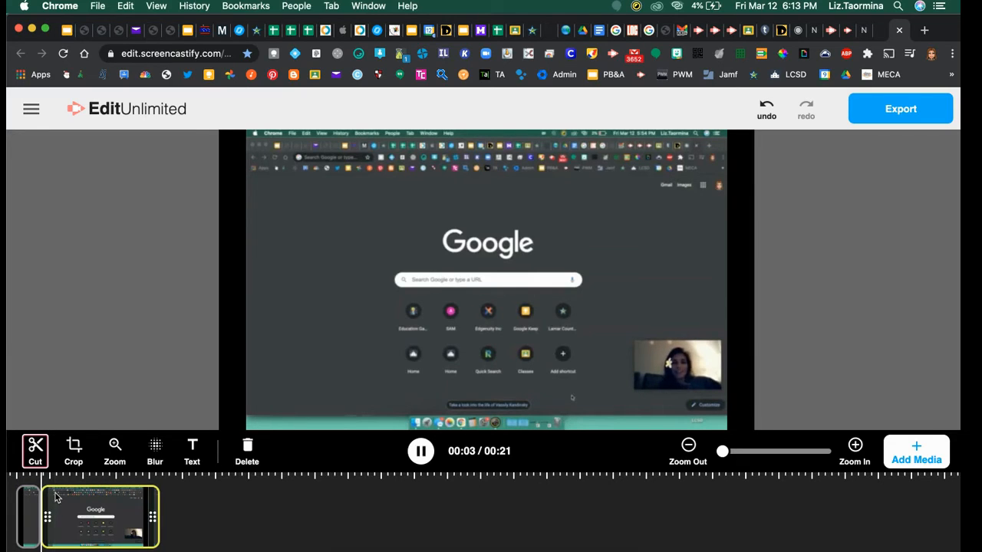
# - Pause playback at 00:04, split the clip there and delete the short segment between the two cuts
pyautogui.press('space')
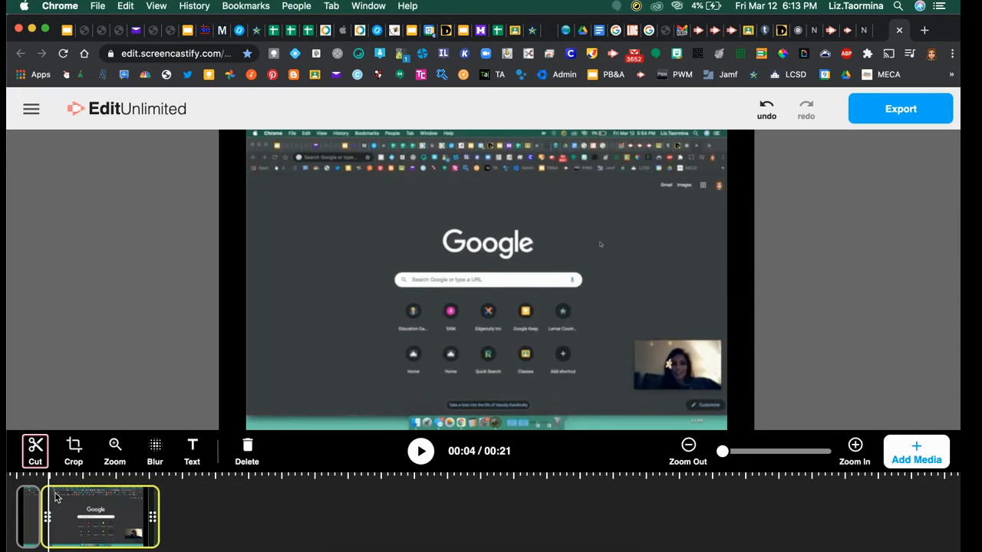
pyautogui.click(36, 450)
pyautogui.click(45, 500)
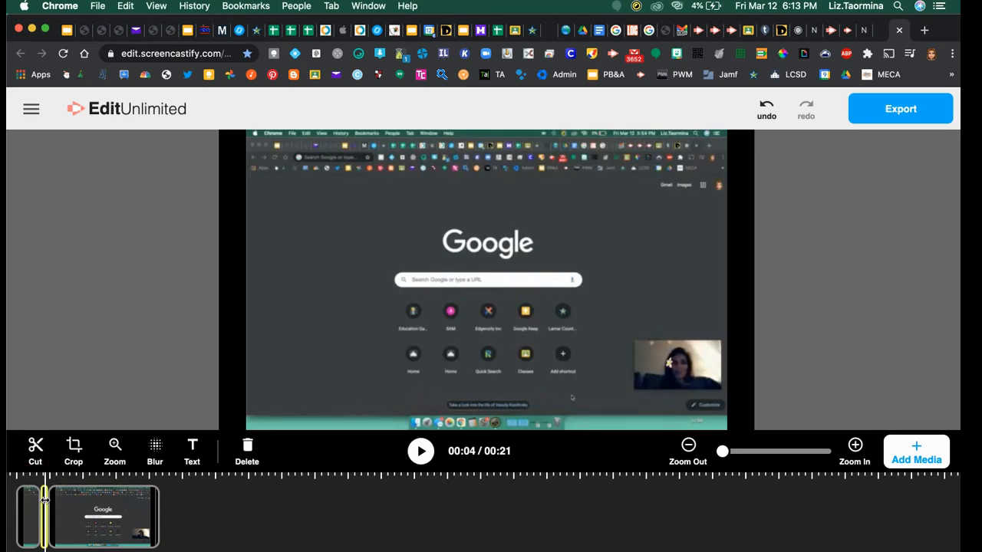
pyautogui.press('Delete')
# - Crop the first clip to the area around the Google logo, the search box and the first row of shortcuts
pyautogui.click(27, 513)
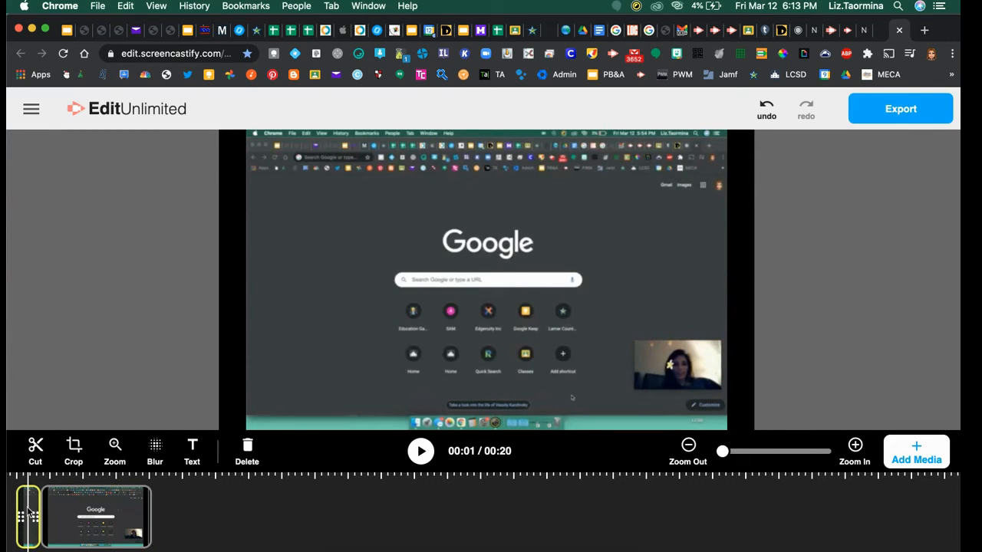
pyautogui.click(77, 451)
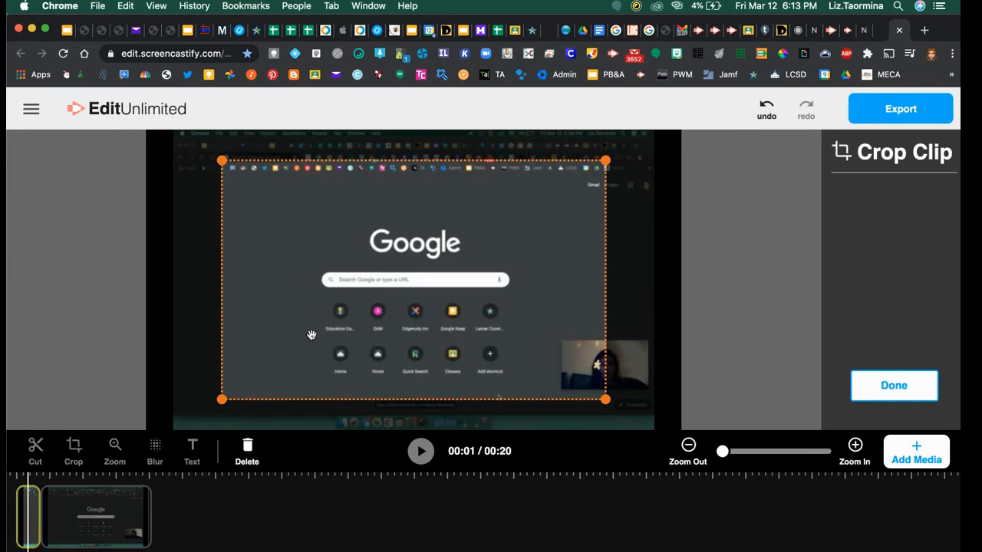
pyautogui.moveTo(224, 399); pyautogui.dragTo(287, 346)
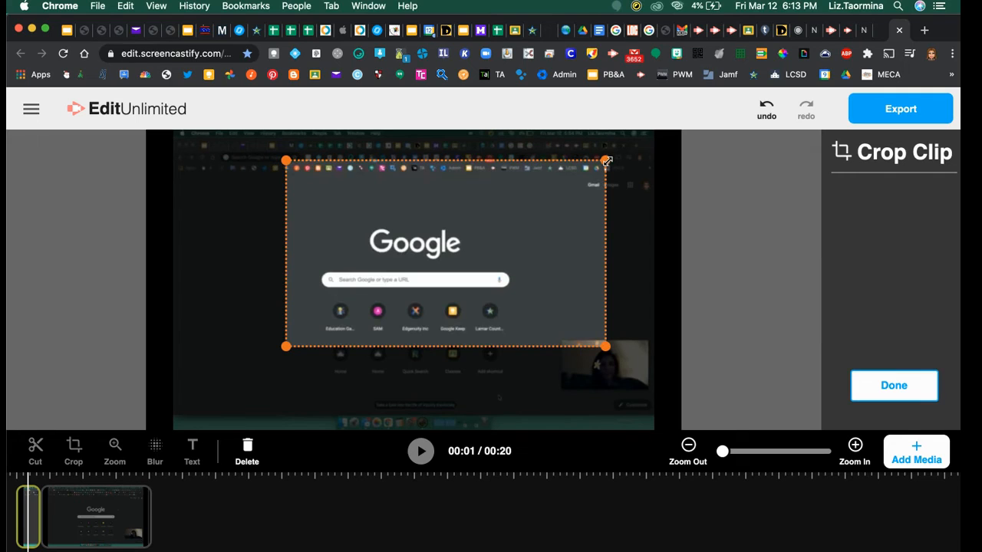
pyautogui.moveTo(606, 161); pyautogui.dragTo(541, 201)
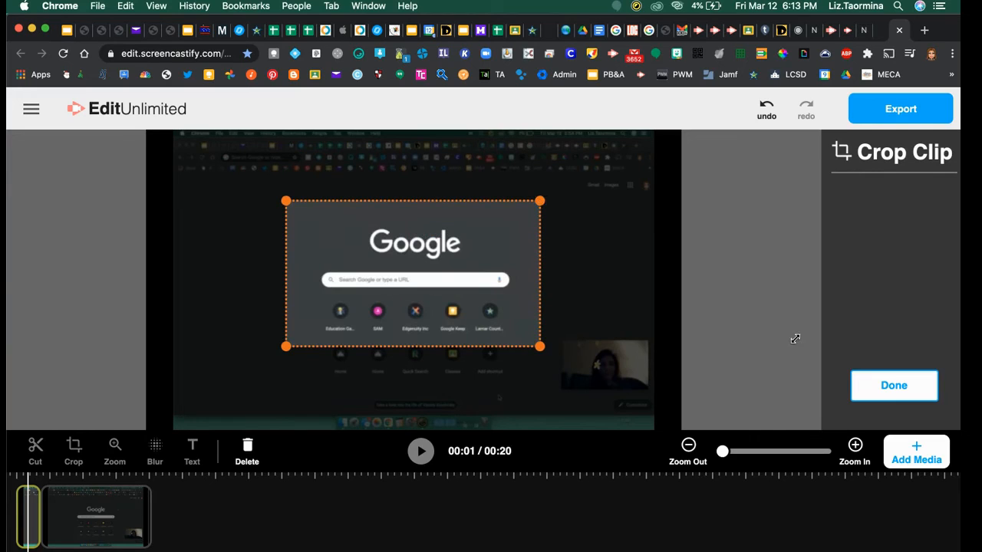
pyautogui.click(893, 387)
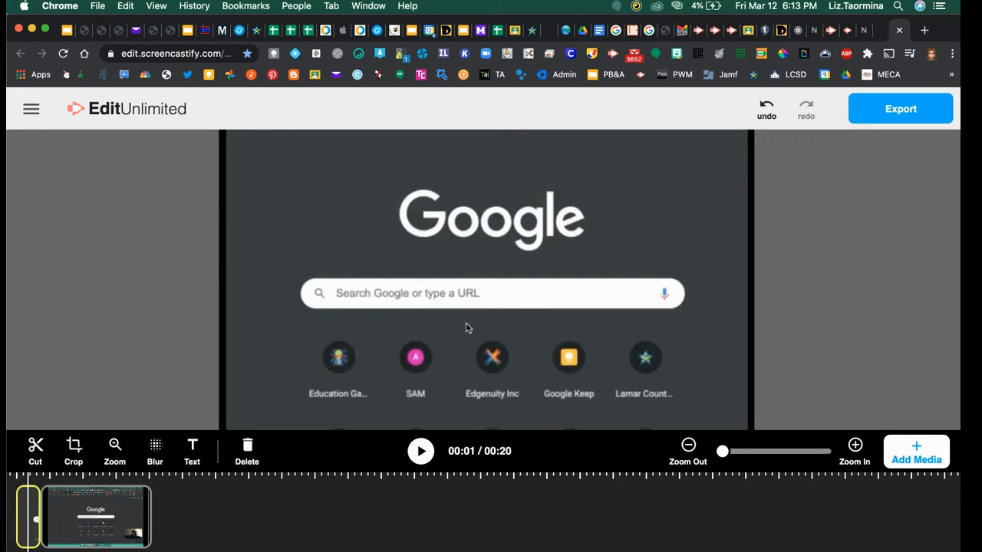
# - Add a blur over the webcam picture in the first clip and raise its intensity to about the middle
pyautogui.click(155, 451)
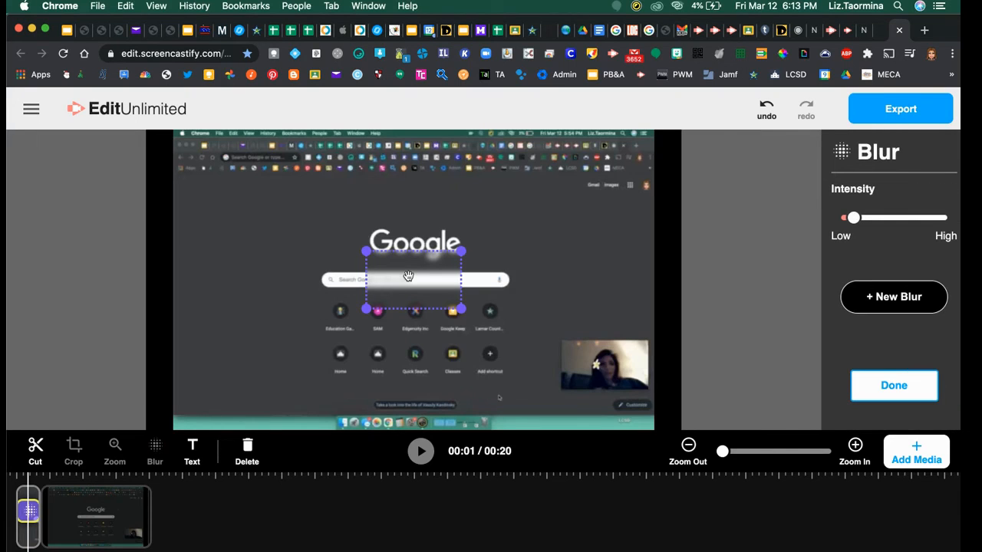
pyautogui.moveTo(409, 276); pyautogui.dragTo(603, 362)
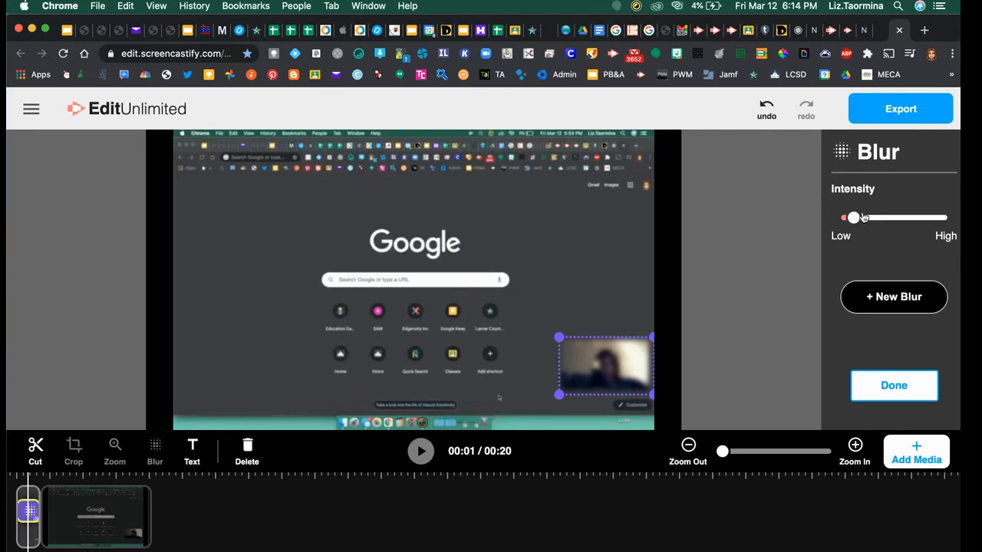
pyautogui.moveTo(854, 218); pyautogui.dragTo(893, 225)
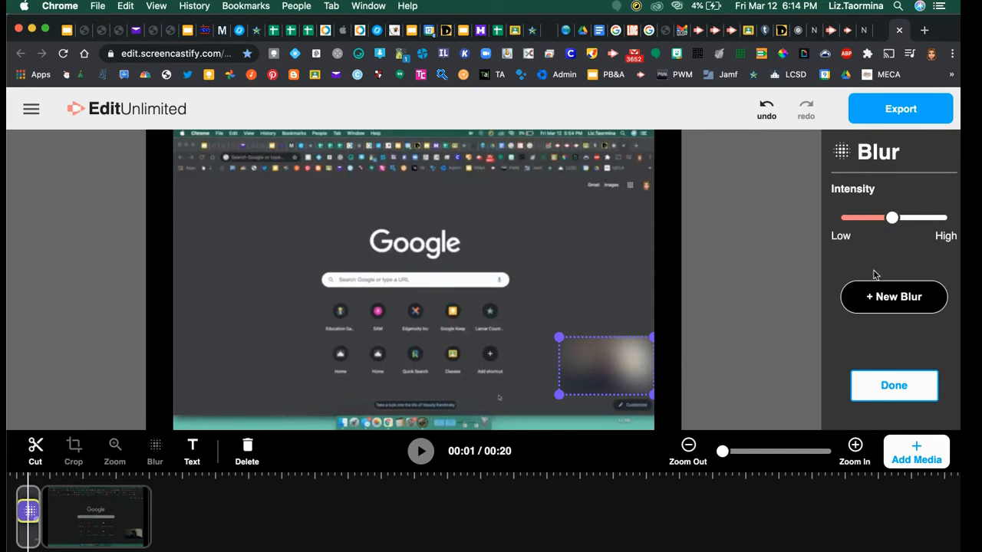
pyautogui.click(885, 388)
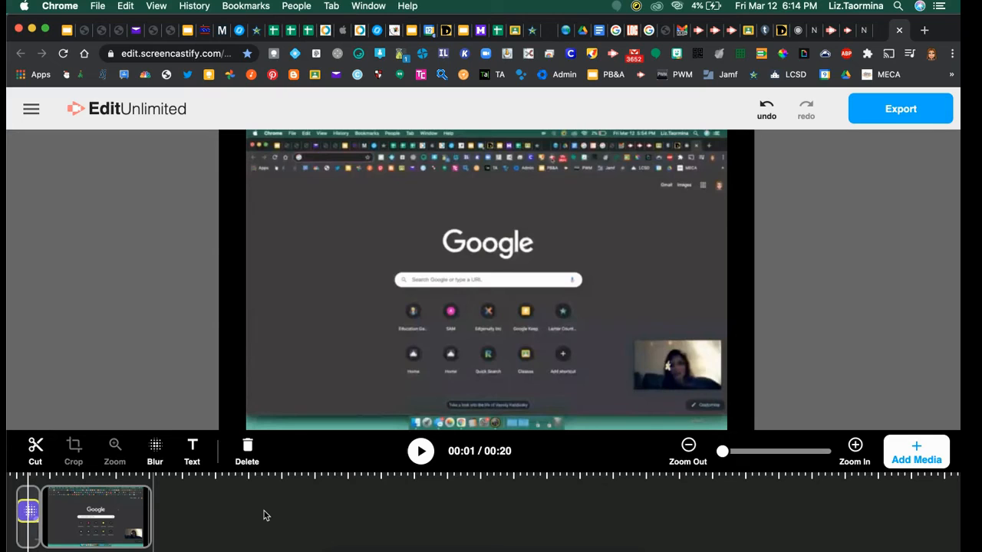
# - Add a text overlay at 00:01 of the video reading "Test"
pyautogui.click(193, 449)
pyautogui.click(192, 442)
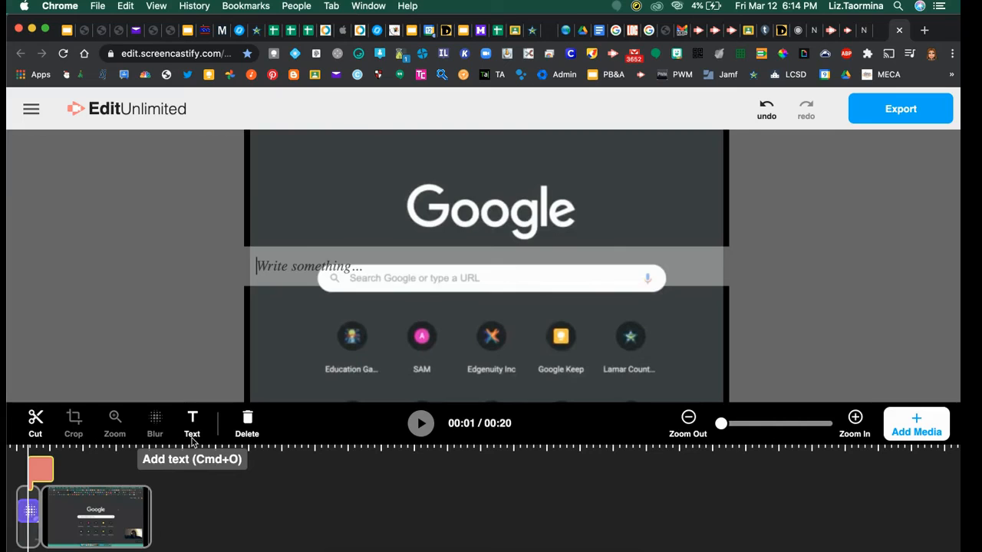
pyautogui.click(309, 267)
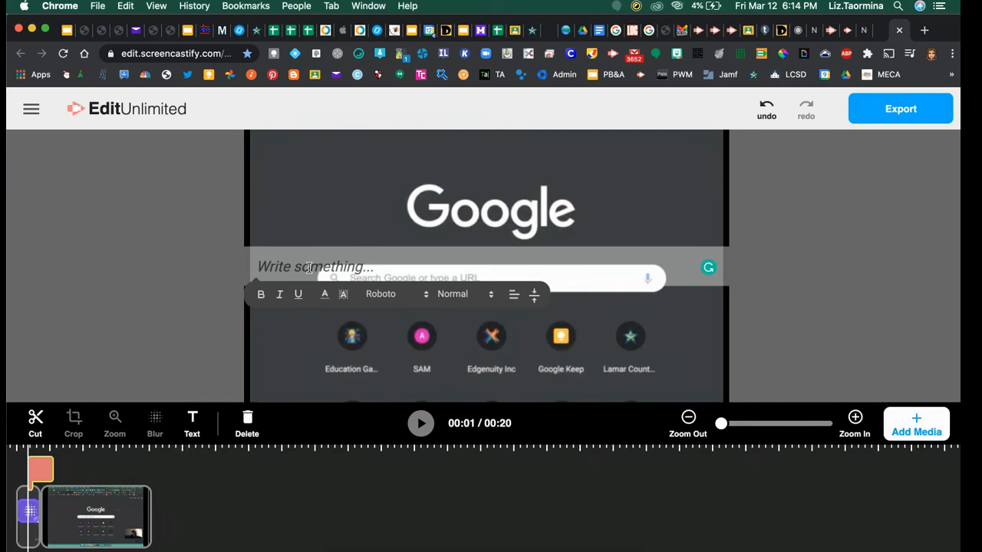
pyautogui.write('est')
pyautogui.press('Left')
pyautogui.press('Left')
pyautogui.press('Left')
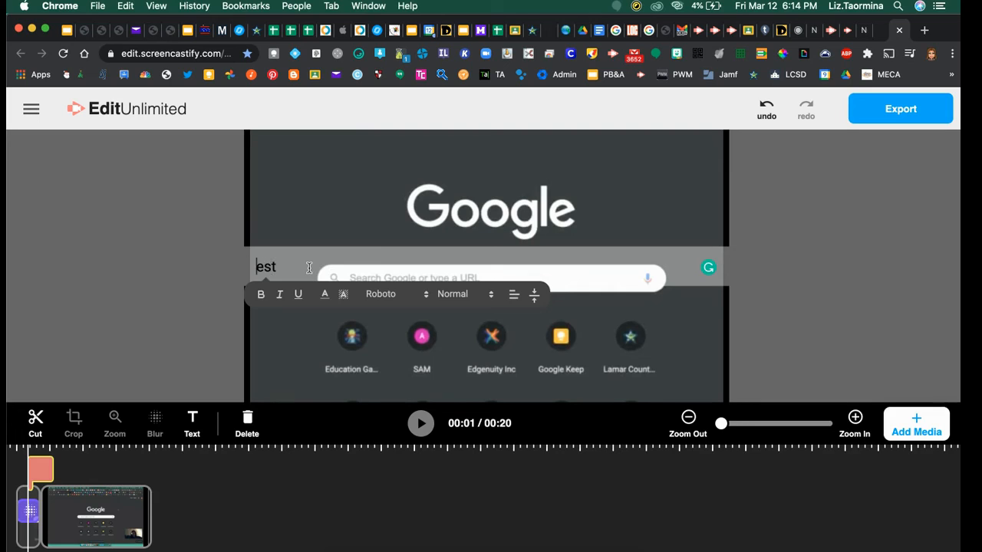
pyautogui.write('T')
# - Set the overlay text's font to Indie Flower, center it horizontally and finish editing the text
pyautogui.click(426, 295)
pyautogui.click(389, 348)
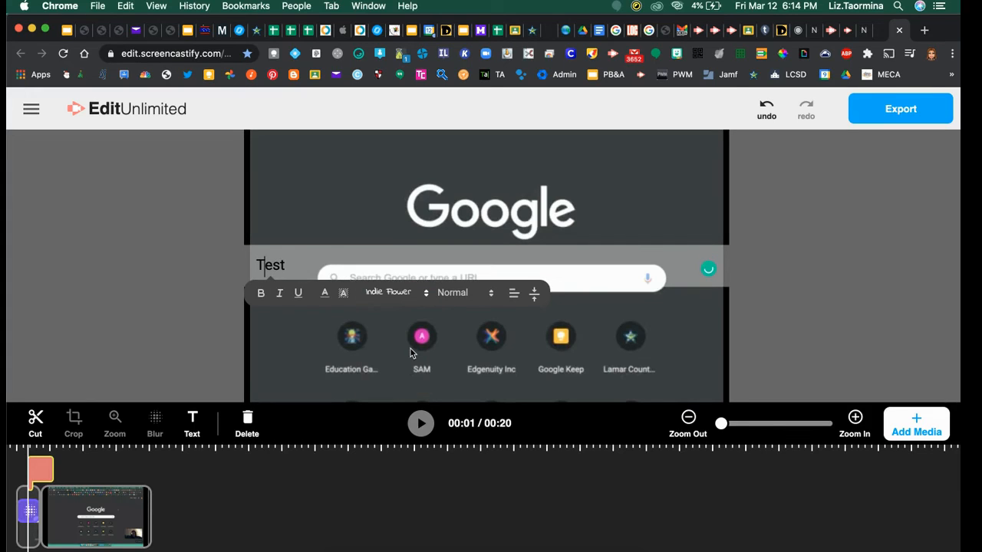
pyautogui.click(512, 296)
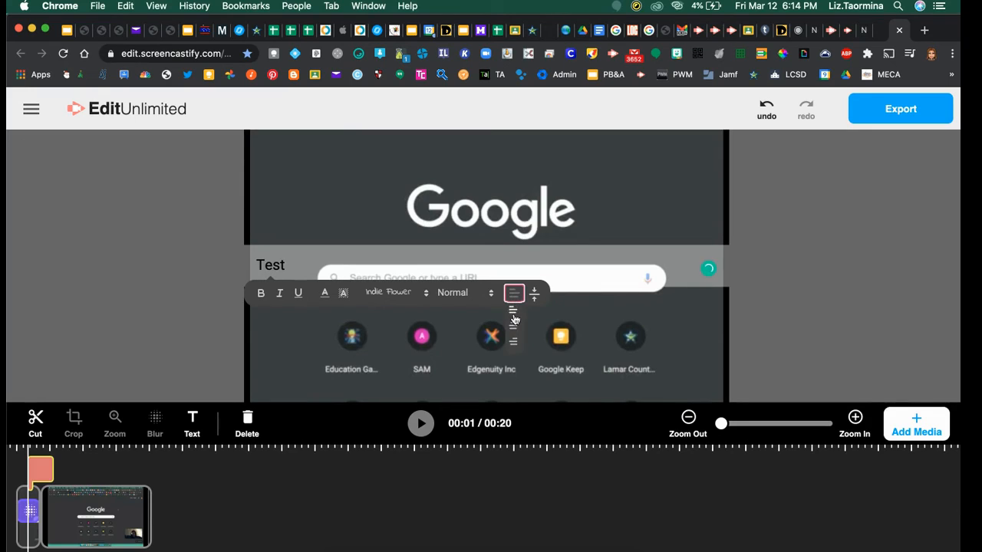
pyautogui.click(514, 324)
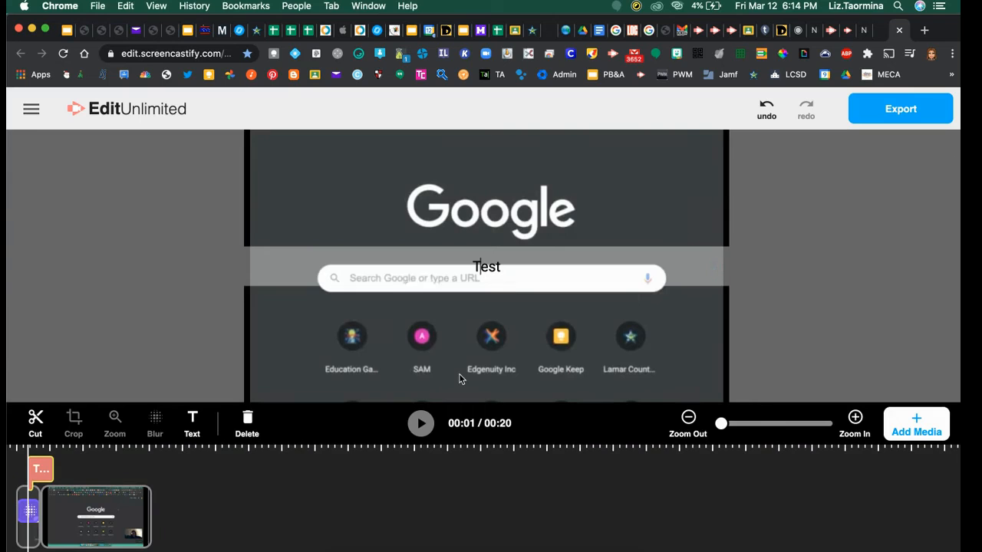
pyautogui.click(374, 448)
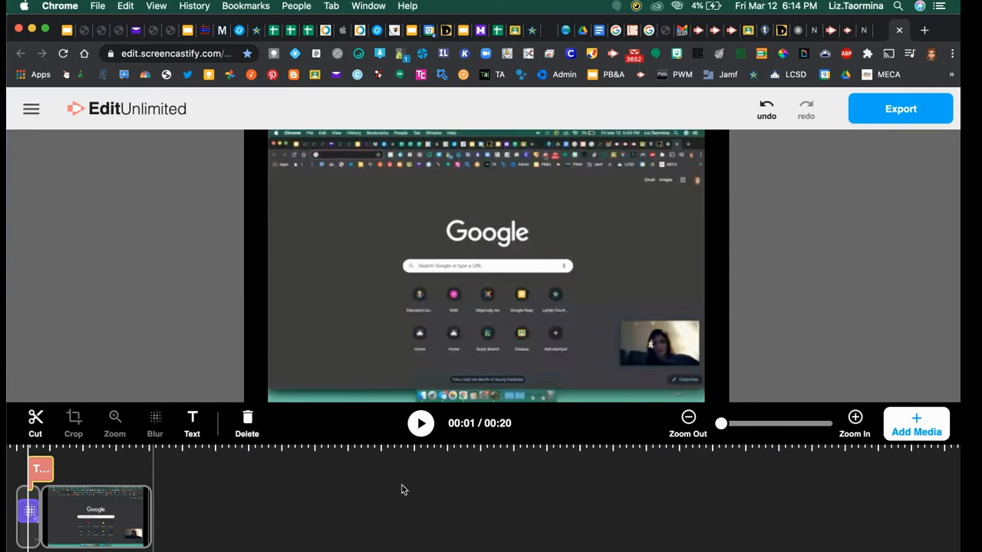
# - Play the edited video from the beginning to about 00:06 to review the text overlay
pyautogui.click(17, 475)
pyautogui.press('space')
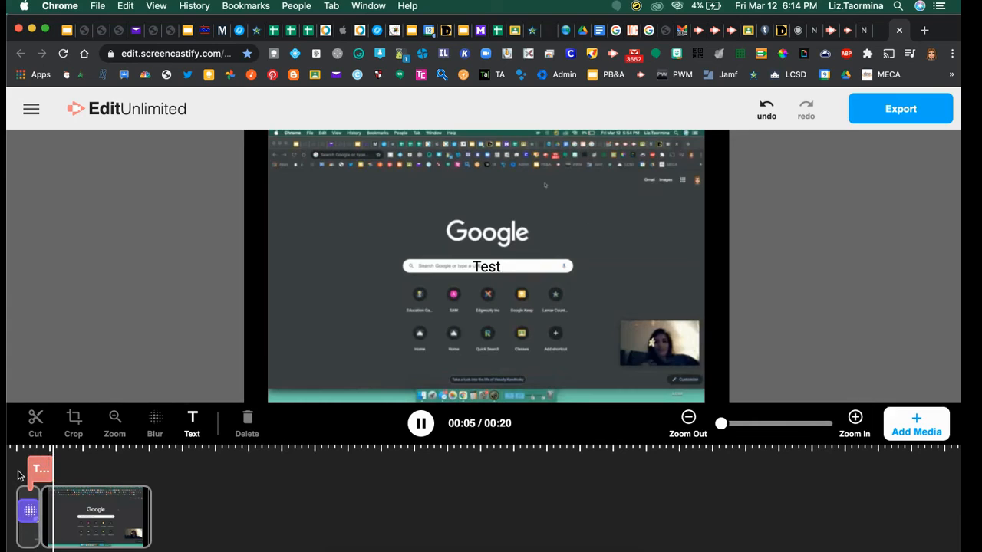
pyautogui.press('space')
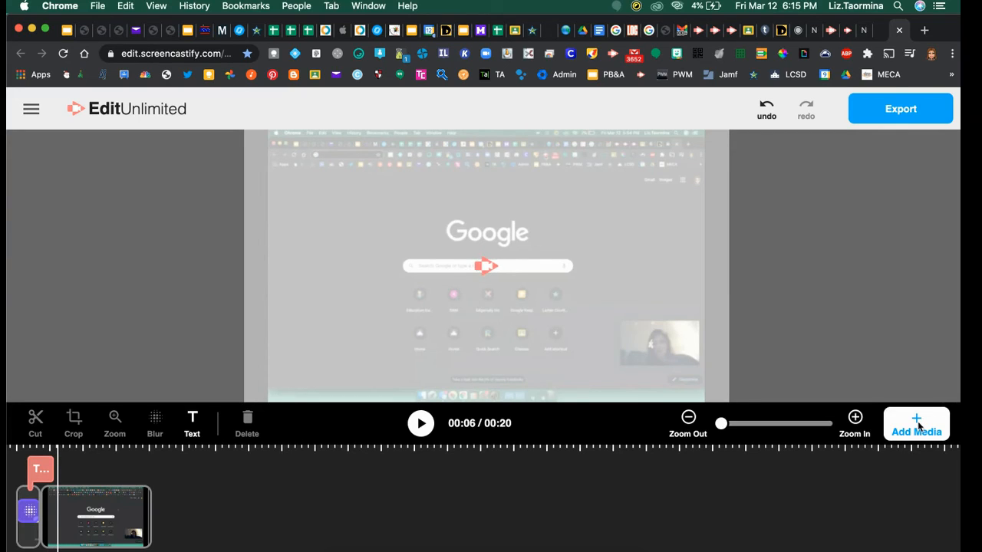
# - Show the sources for adding media, and the export formats available for the edited video
pyautogui.click(919, 425)
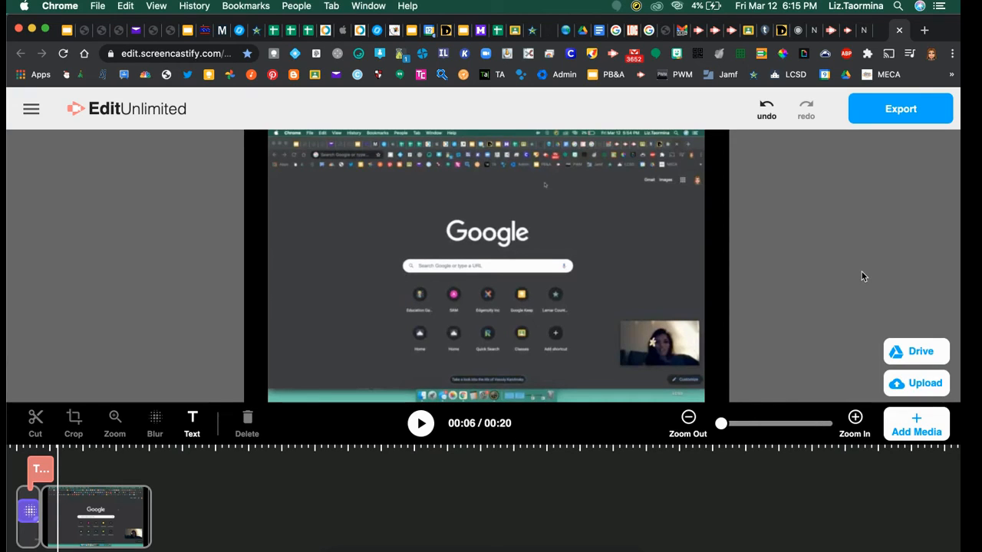
pyautogui.click(906, 115)
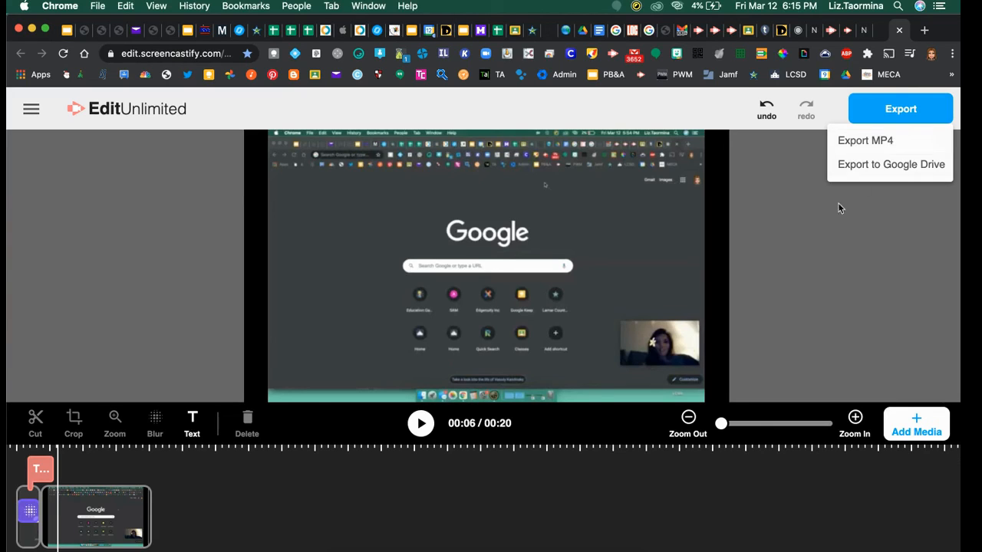
# - Close the video editor and go from the Test recording's page to Screencastify Submit
pyautogui.click(900, 30)
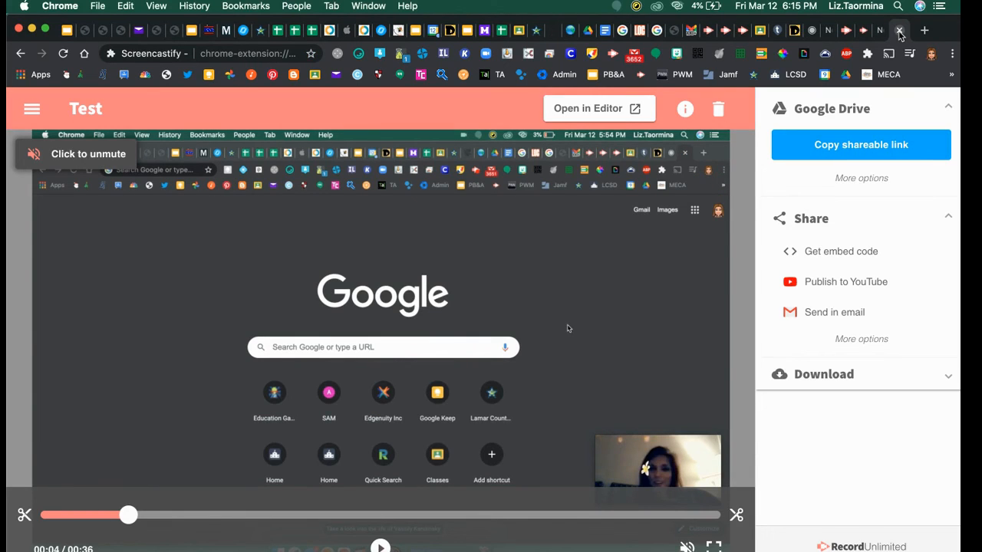
pyautogui.click(34, 111)
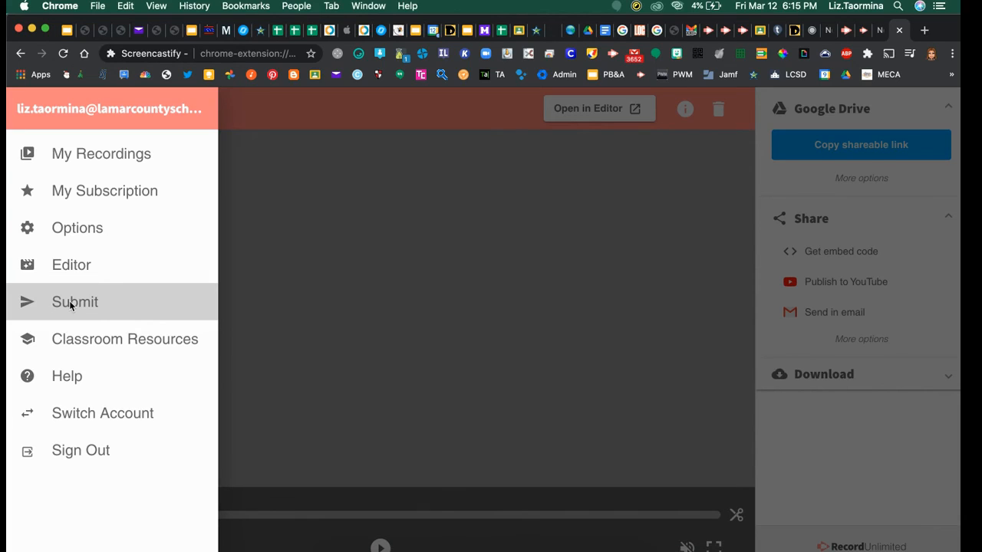
pyautogui.click(70, 303)
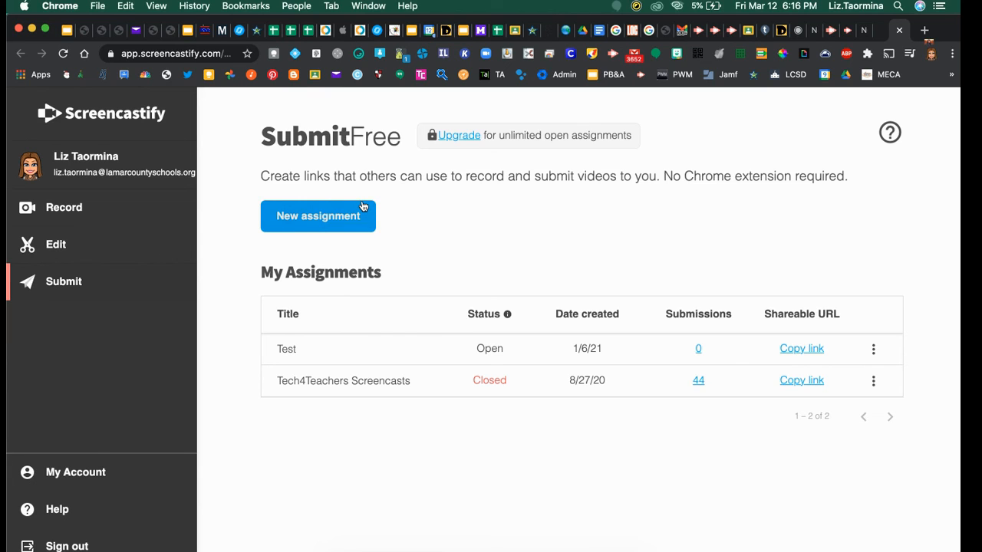
# - Try to create a new Submit assignment, and postpone the plan upgrade
pyautogui.click(322, 218)
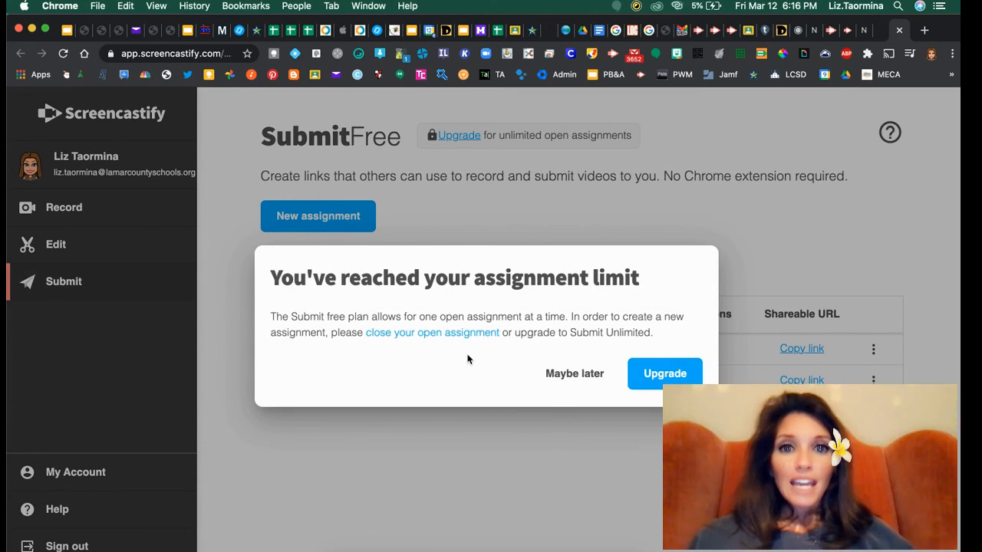
pyautogui.click(563, 376)
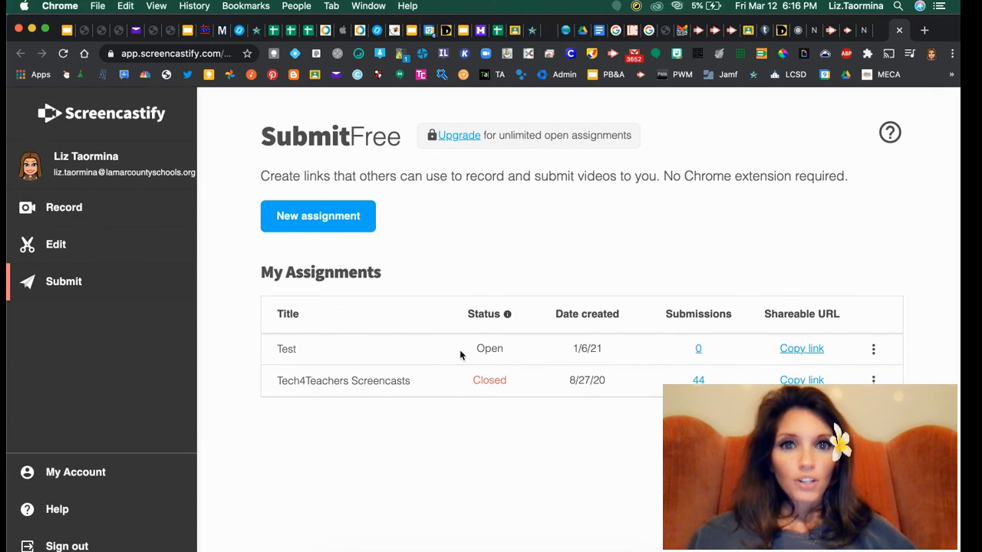